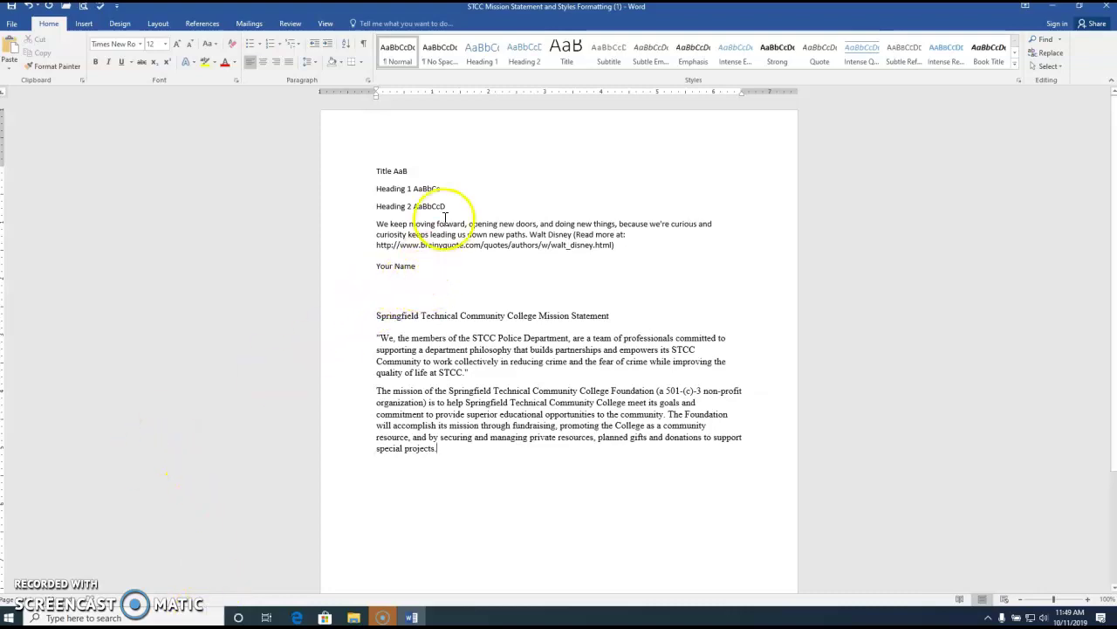
- Apply the Title style to the "Title AaB" line
click(398, 171)
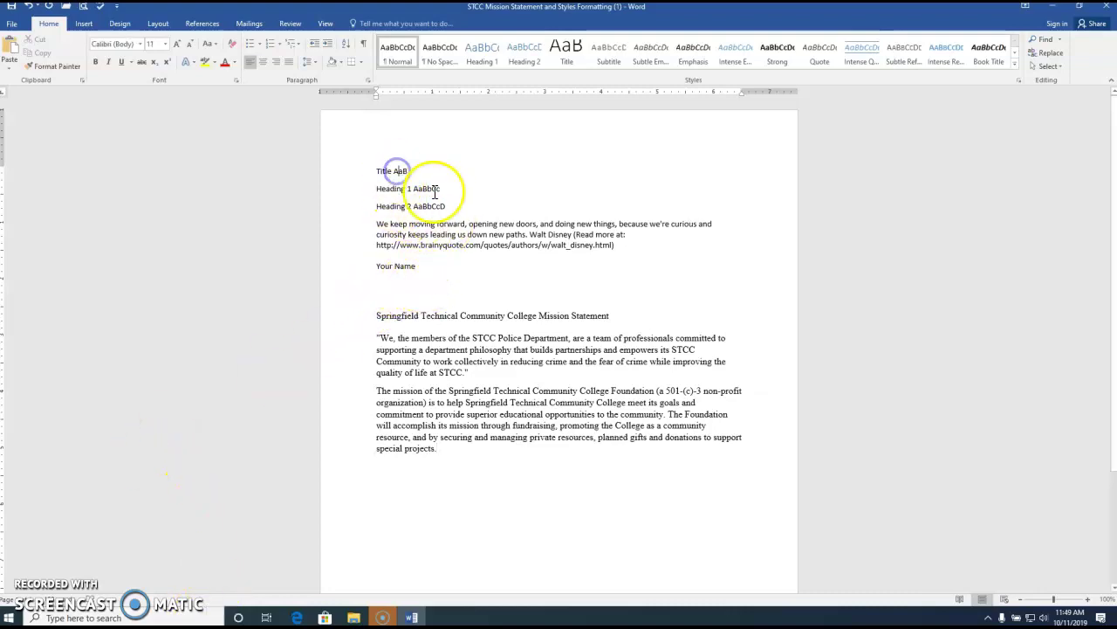
click(385, 168)
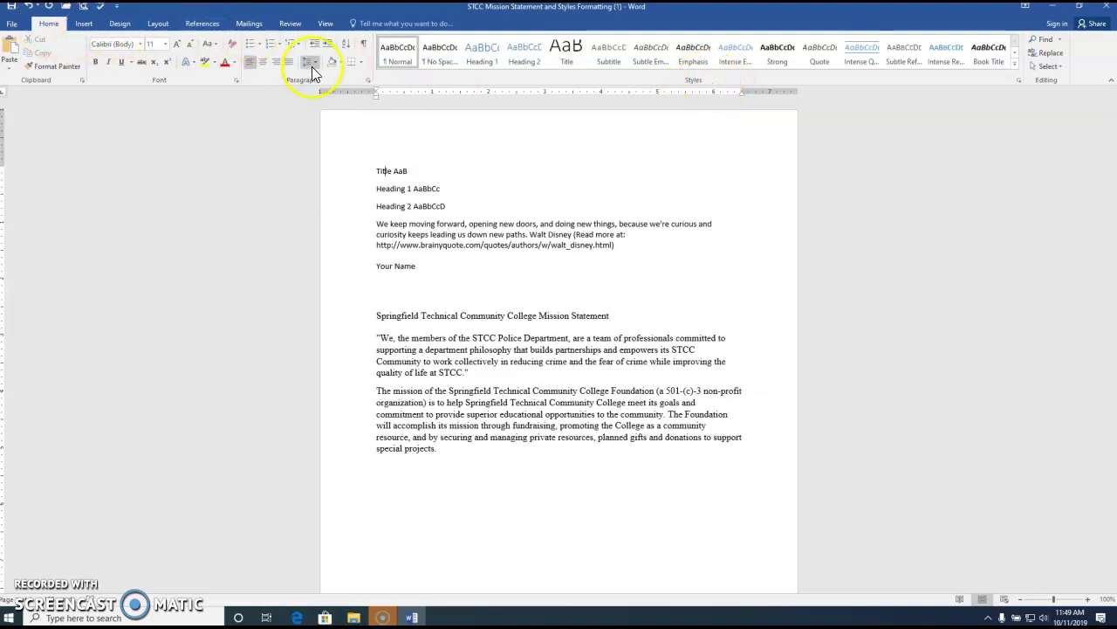
click(570, 55)
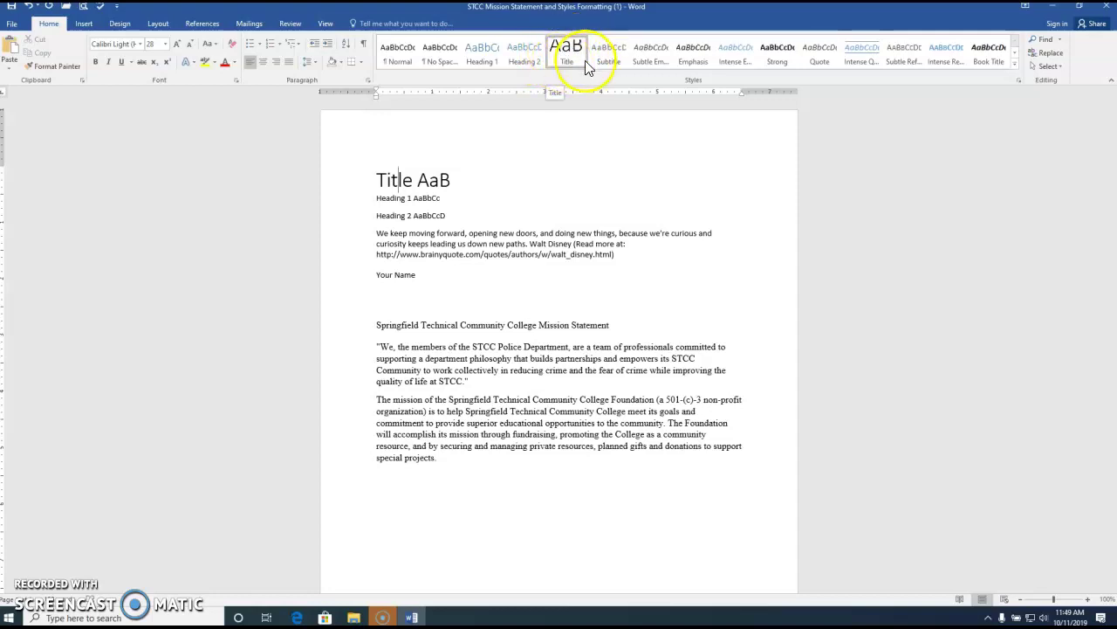
- Apply the Heading 1 style to the "Heading 1 AaBbCc" line and check its font colour
click(400, 199)
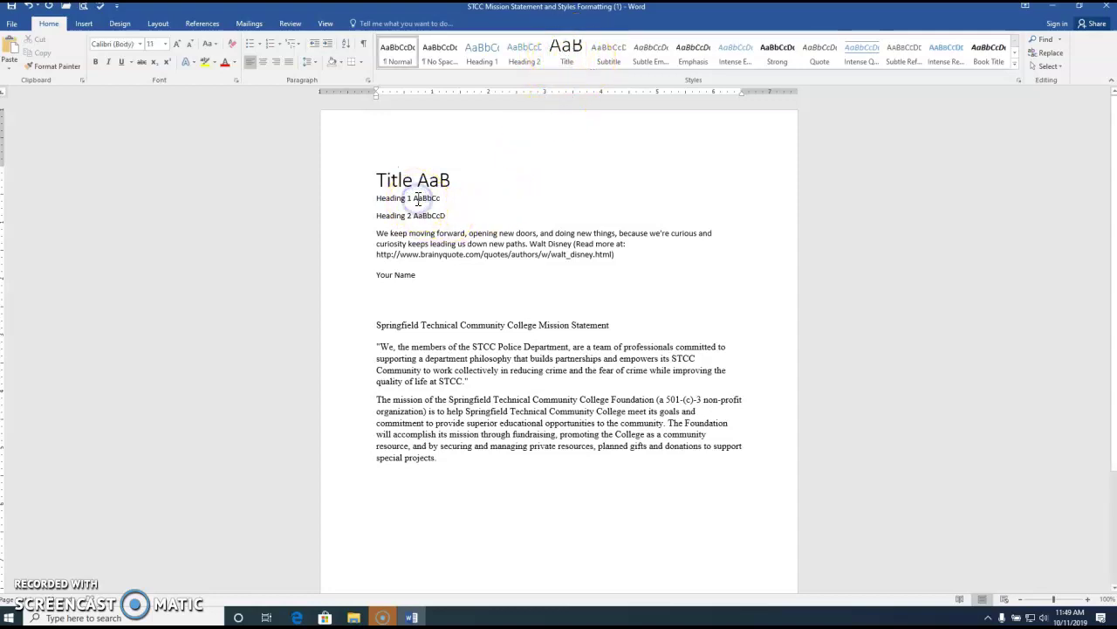
click(485, 57)
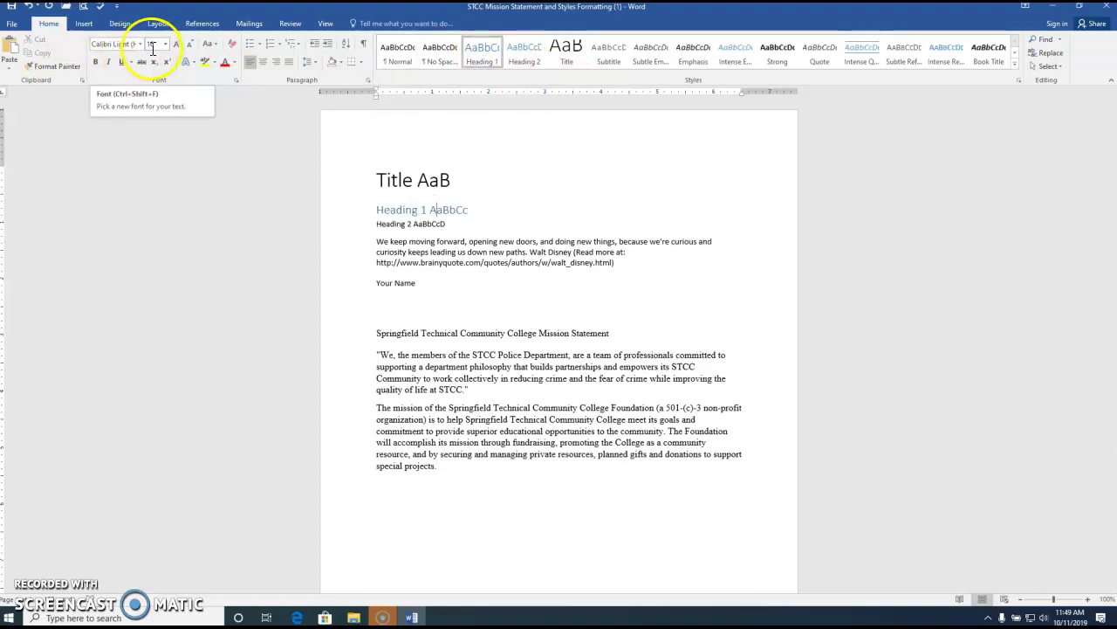
click(233, 64)
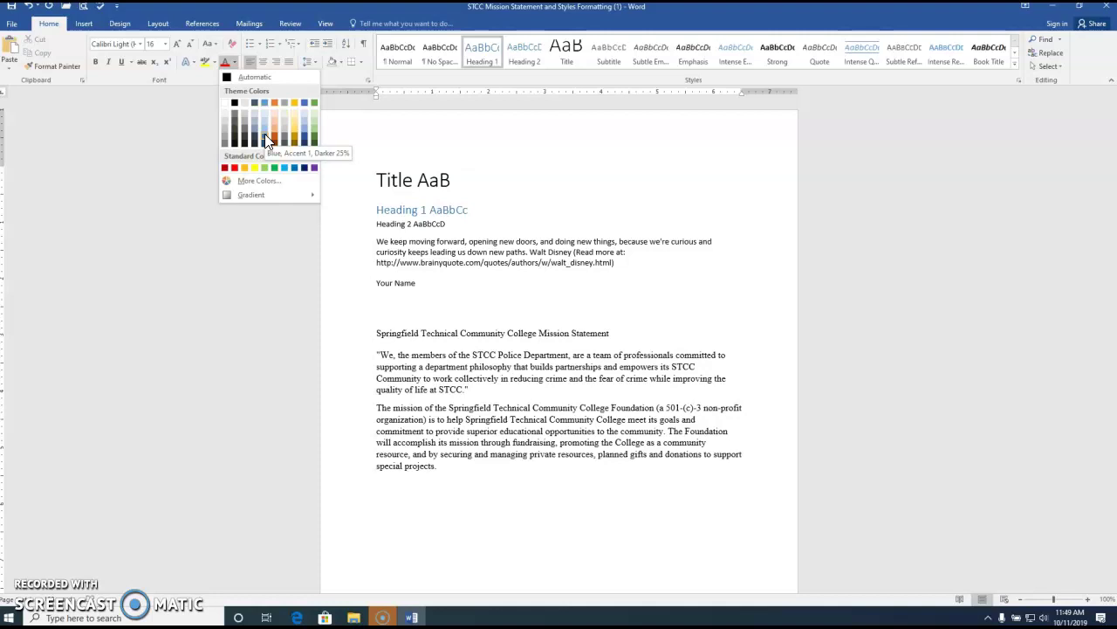
click(433, 210)
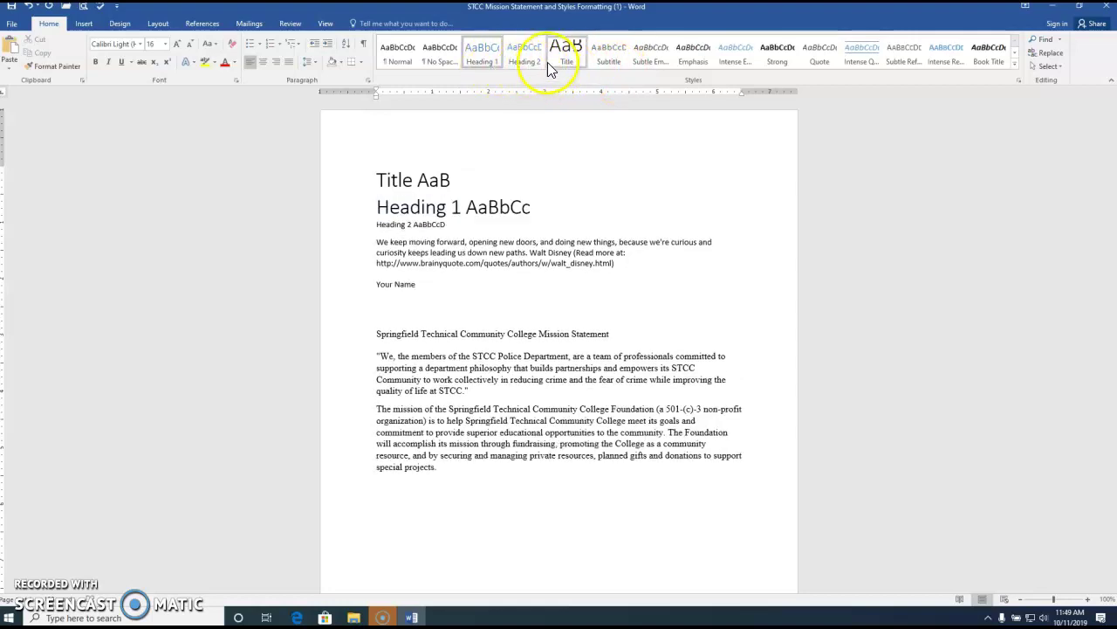
- Apply the Heading 2 style to the "Heading 2 AaBbCcD" line and compare its font size and colour with Heading 1
click(429, 223)
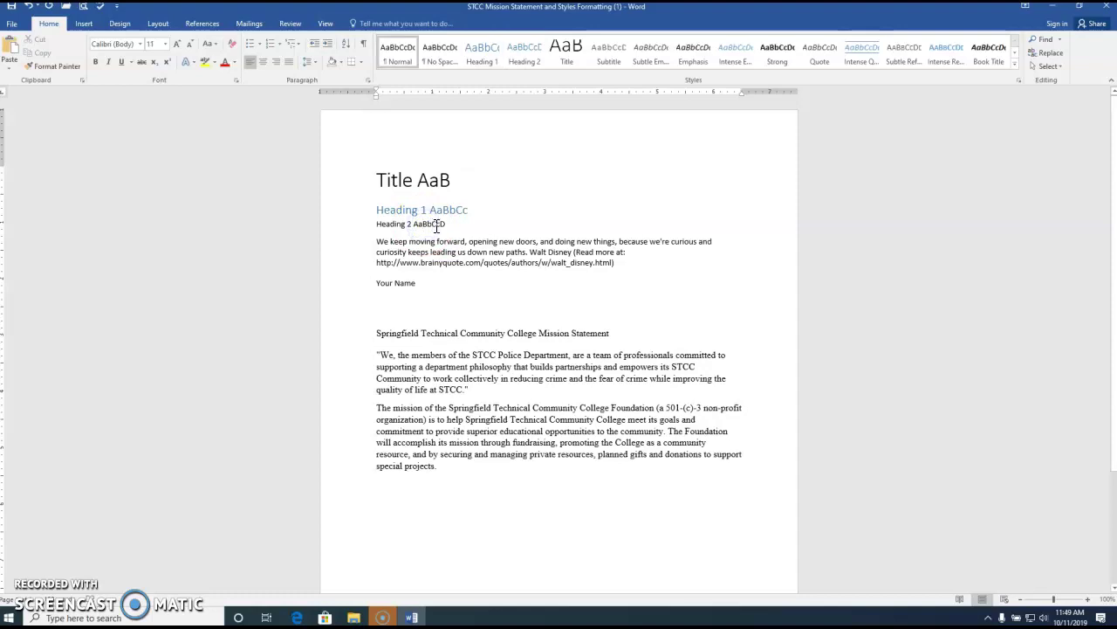
click(514, 54)
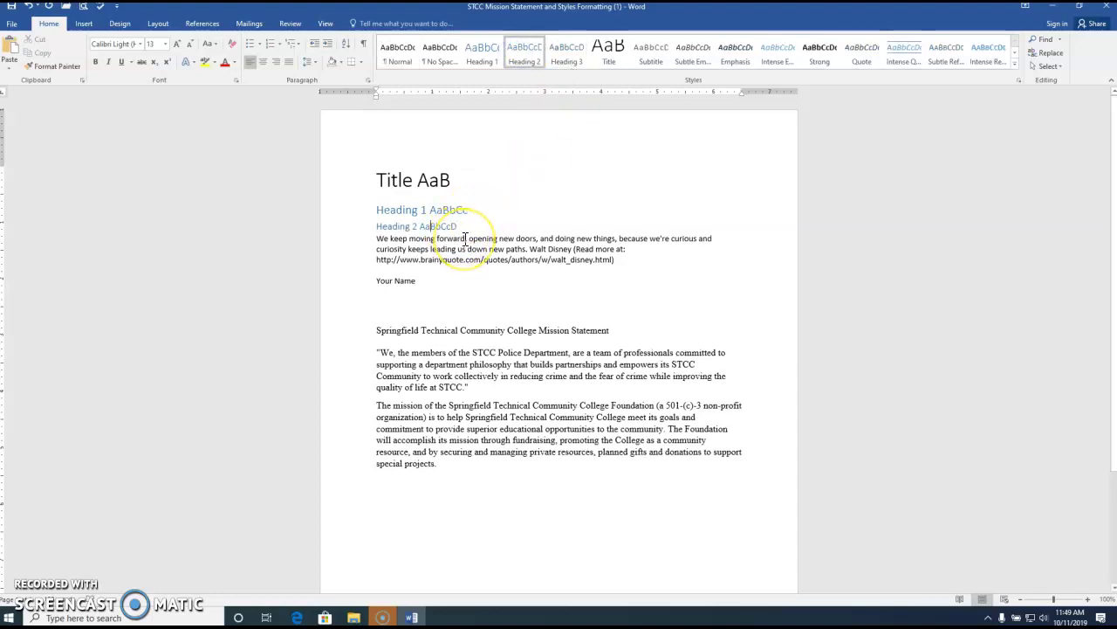
click(419, 207)
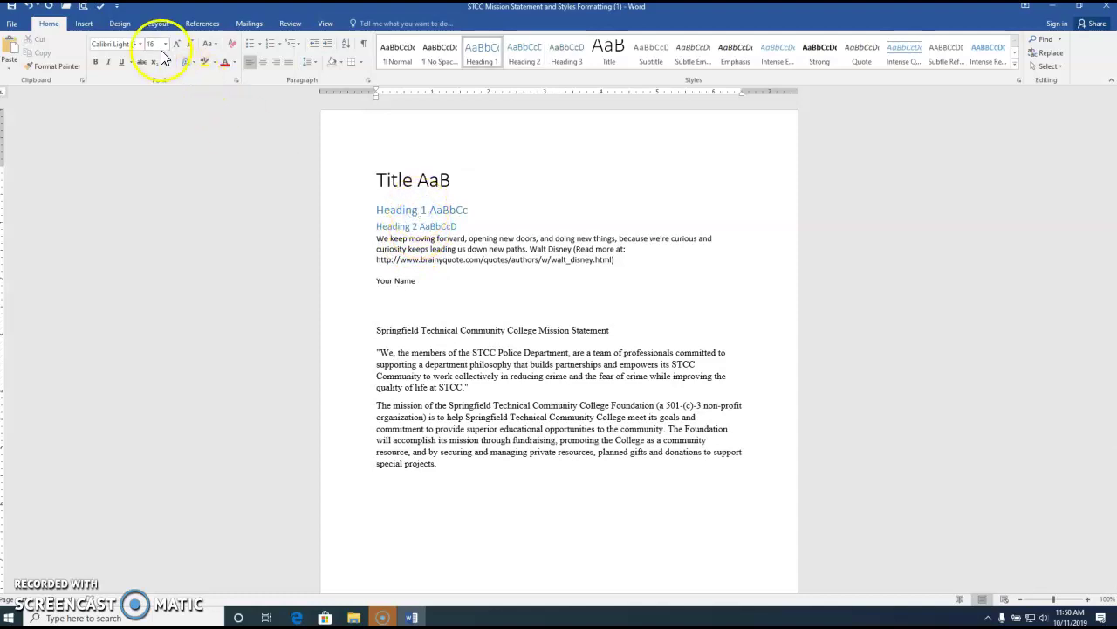
click(417, 225)
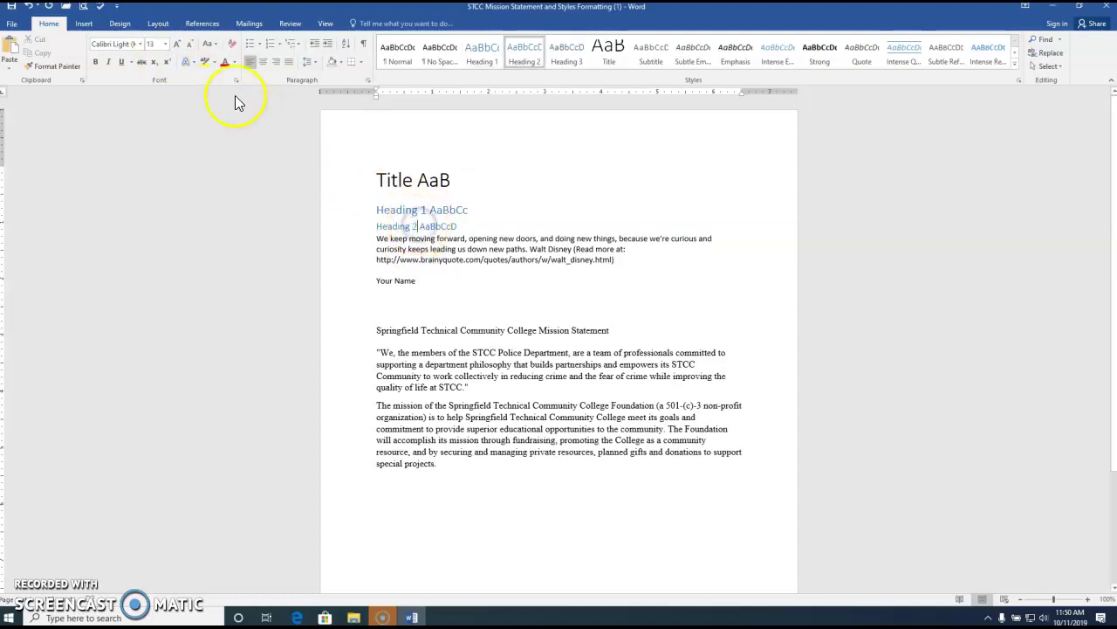
click(234, 63)
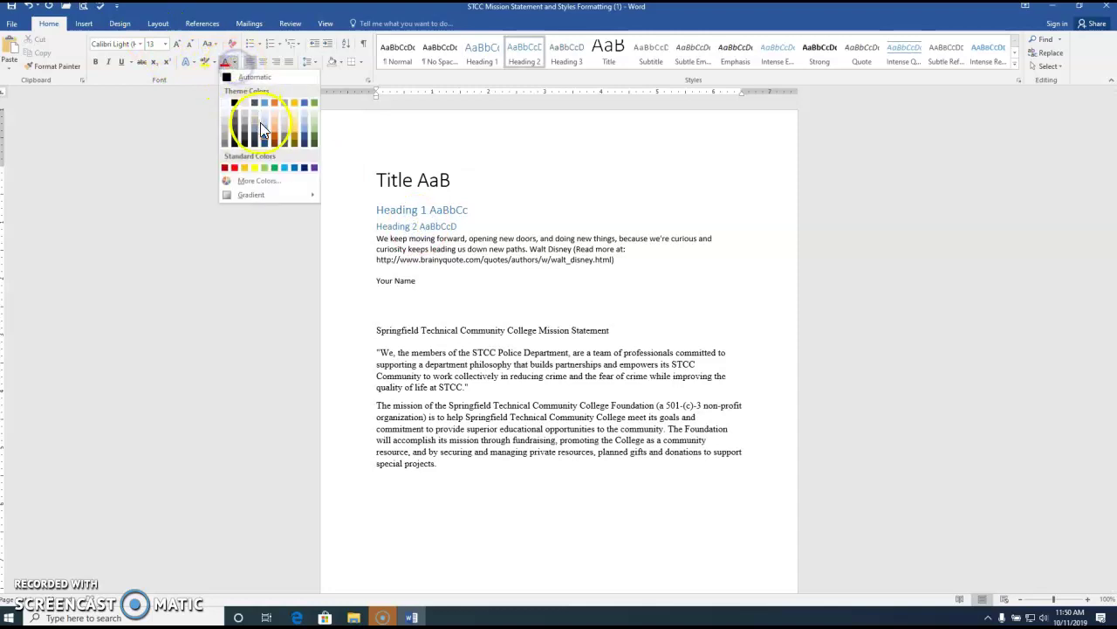
click(467, 242)
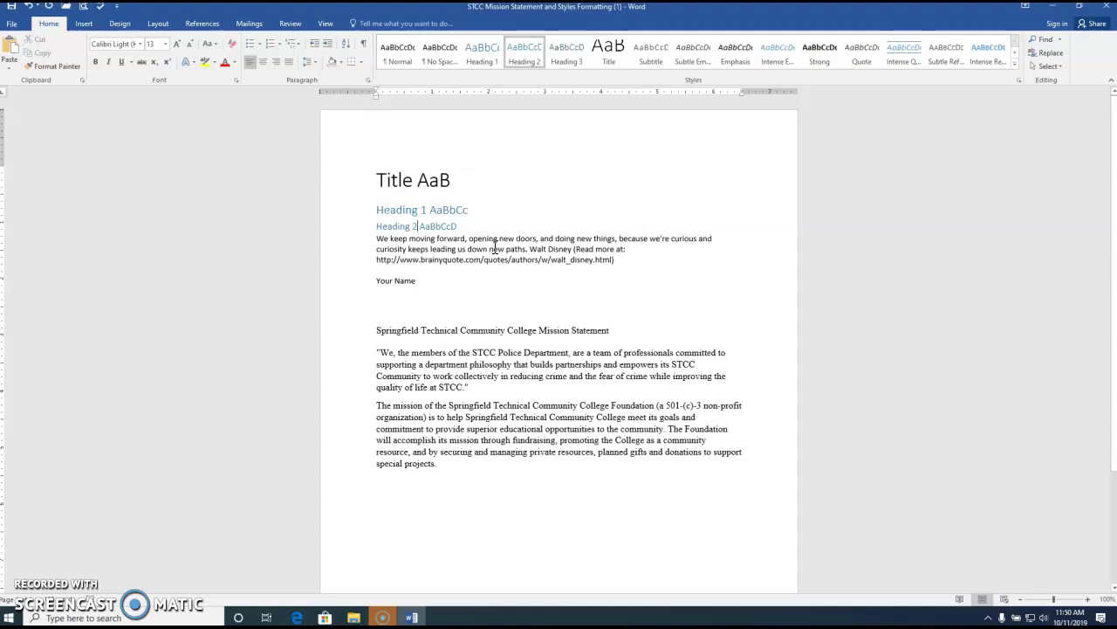
- Apply the Intense Quote style to the Walt Disney quote paragraph
click(509, 250)
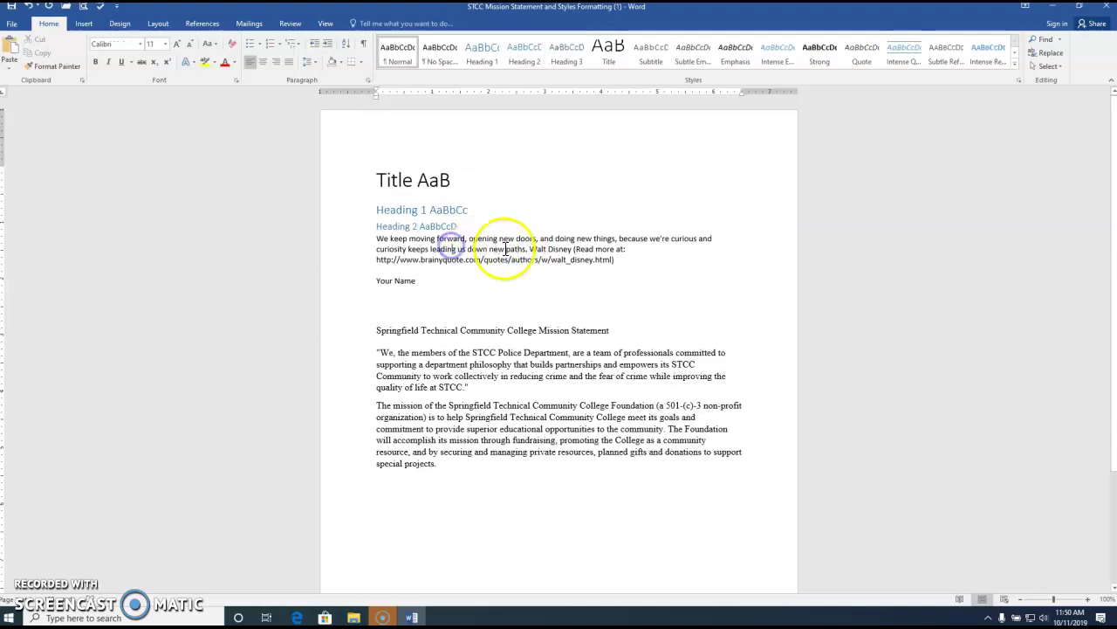
click(1016, 66)
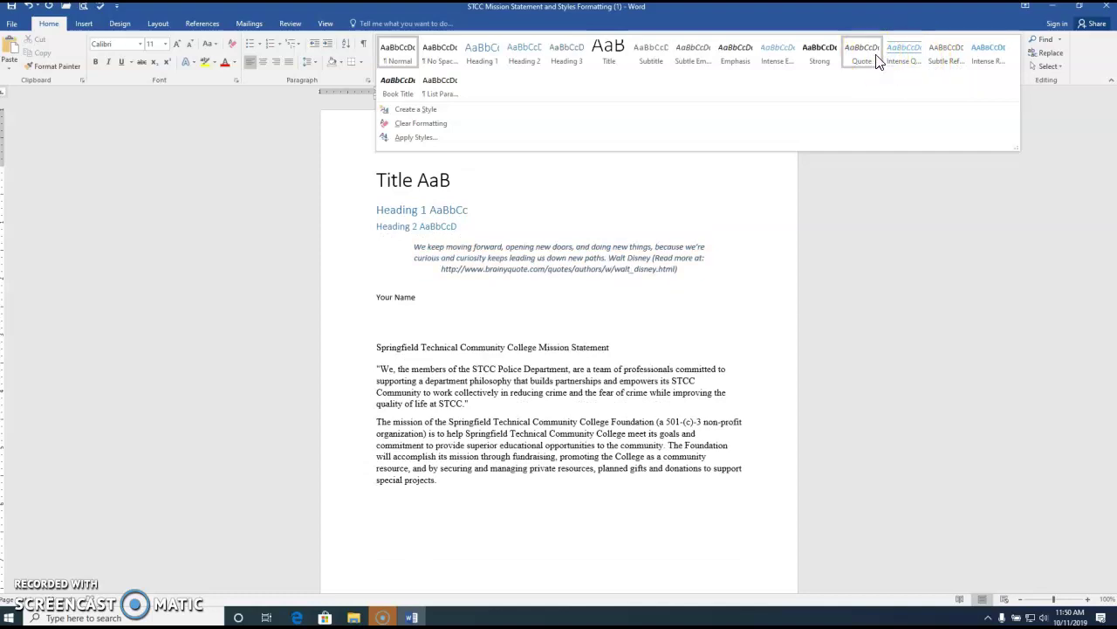
click(902, 61)
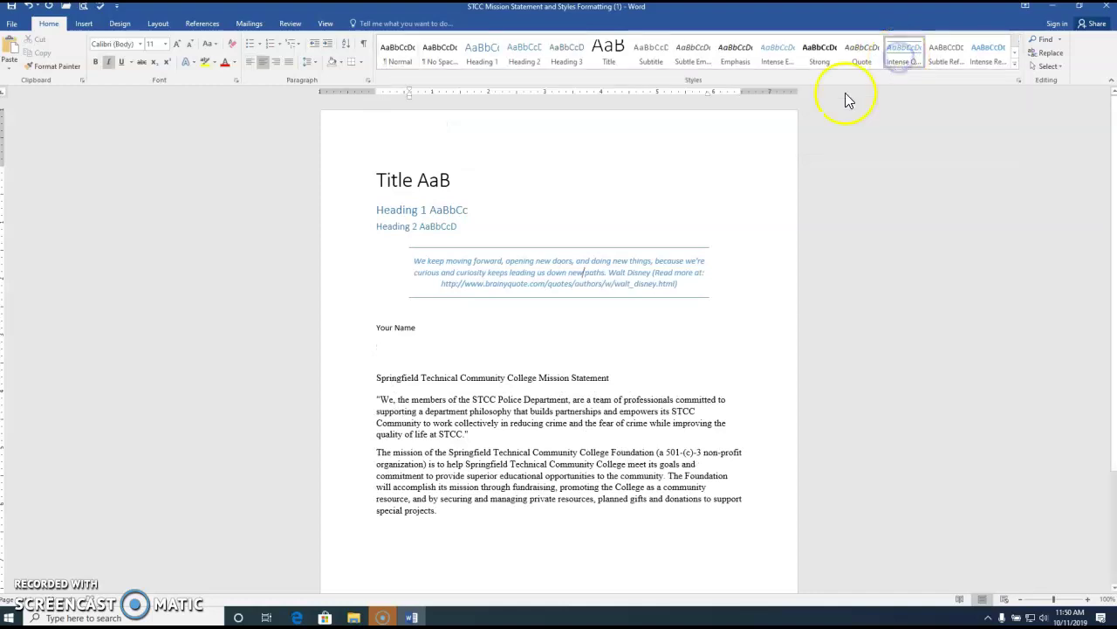
- Replace the "Your Name" placeholder with the author's full name and start a new line below it
click(355, 337)
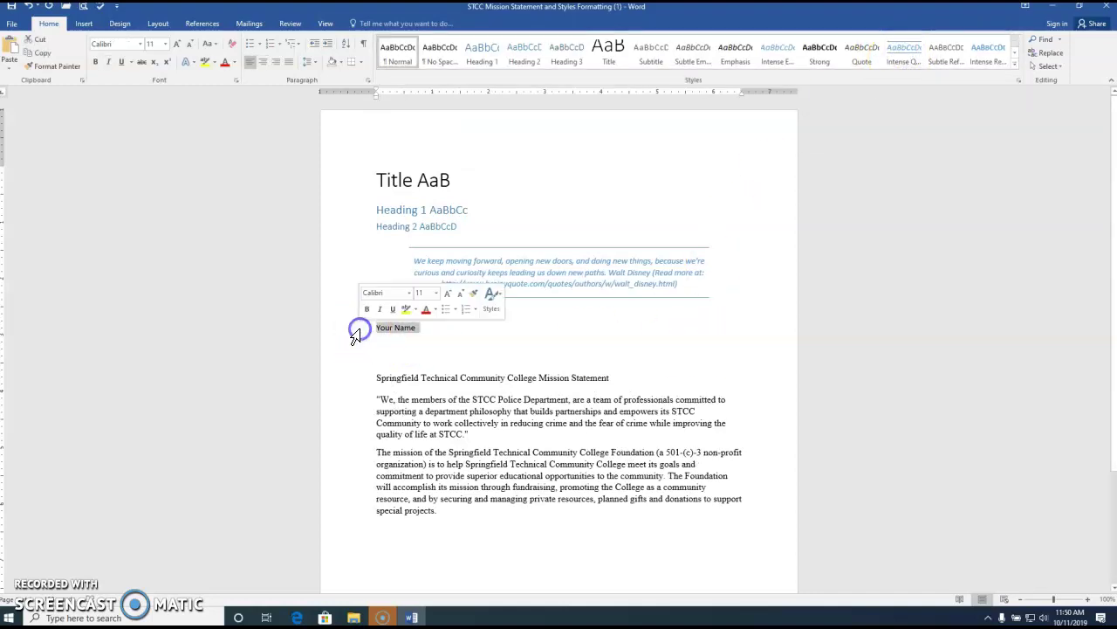
text(Renee Tetrault)
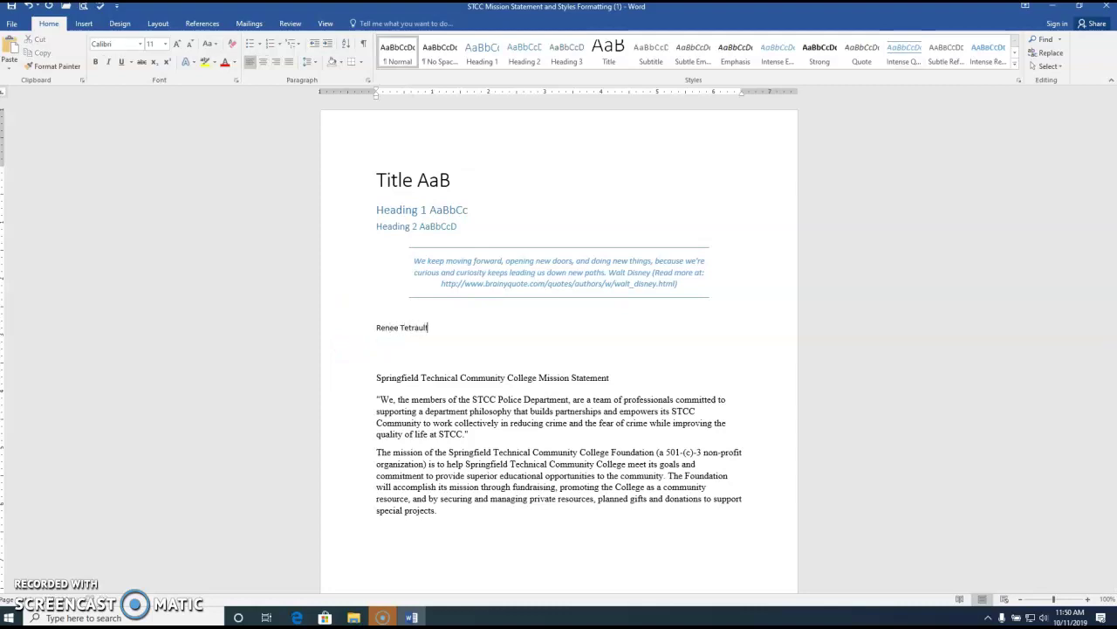
key(Return)
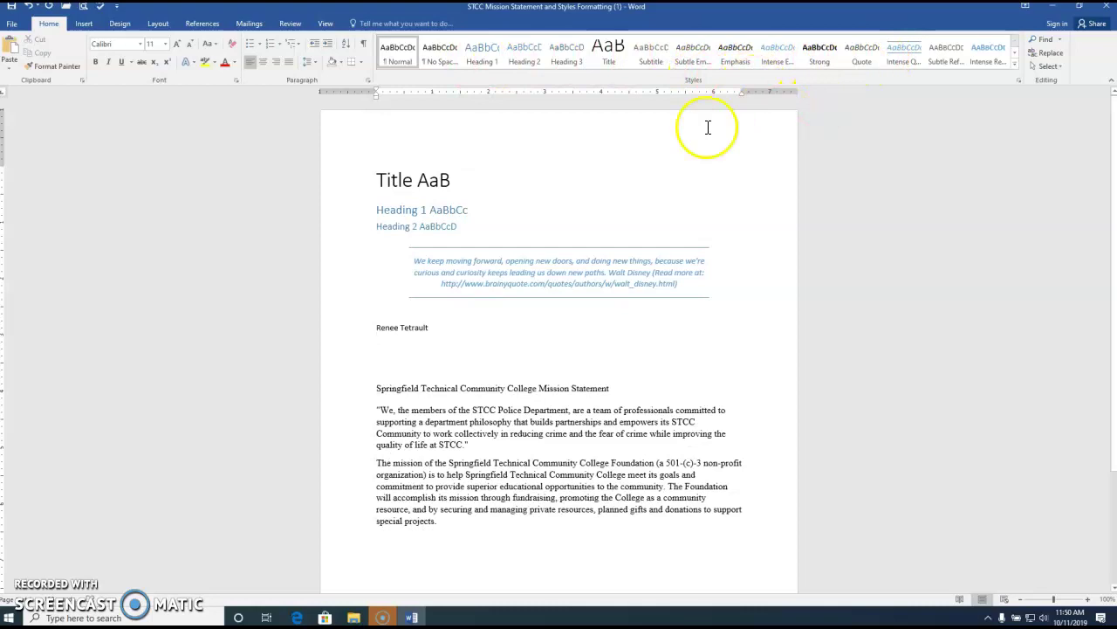
- Start a new style named with the author's first name and set its font to Monotype Corsiva
click(1016, 70)
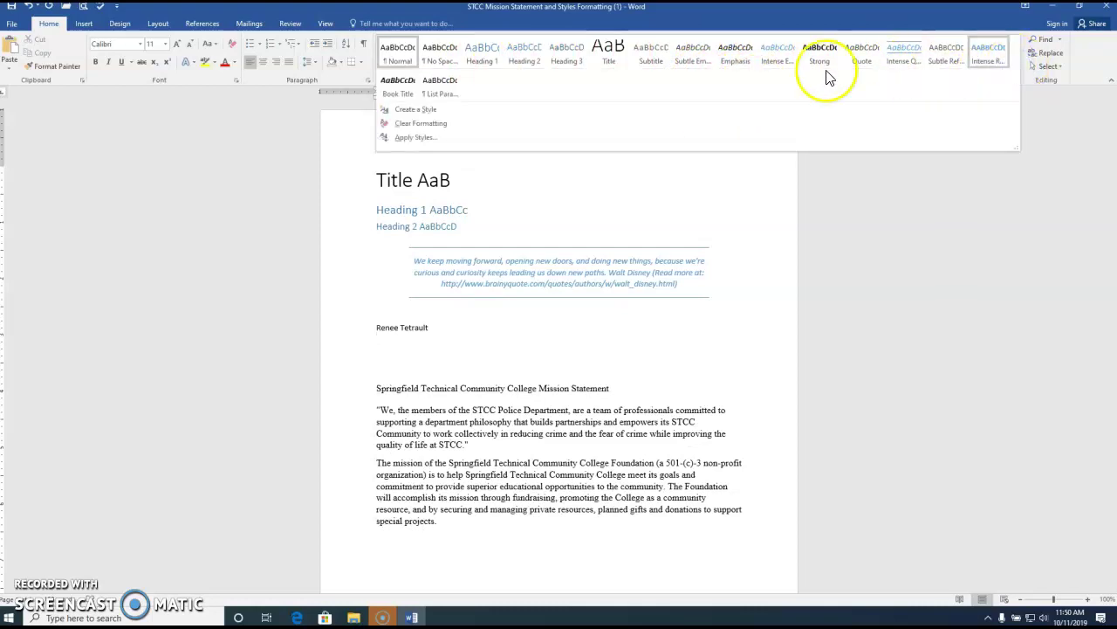
click(437, 111)
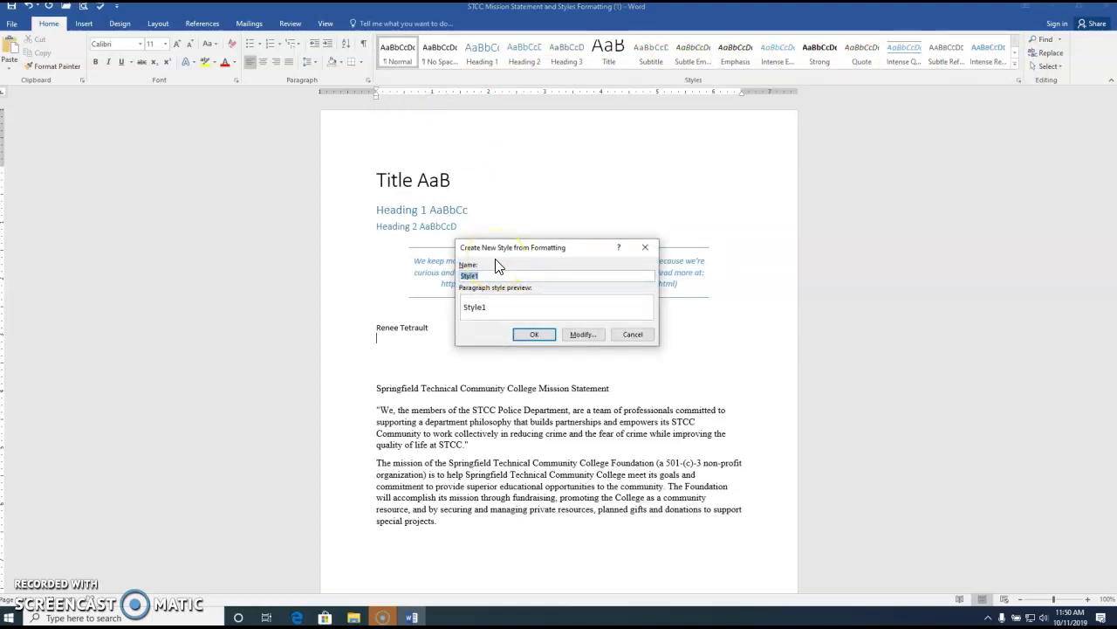
click(584, 334)
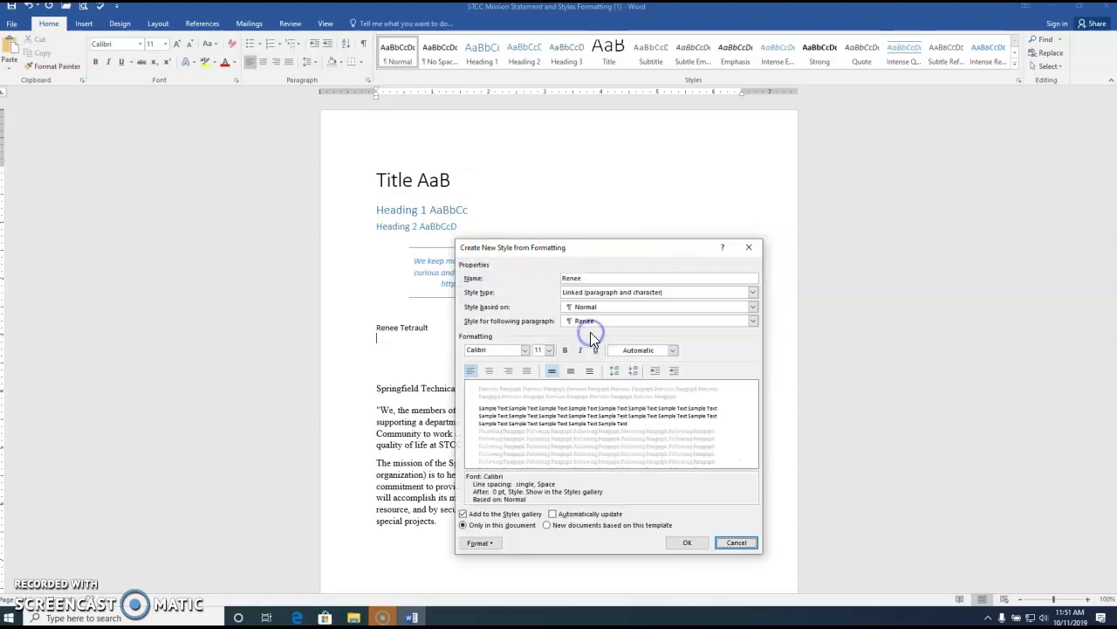
click(525, 352)
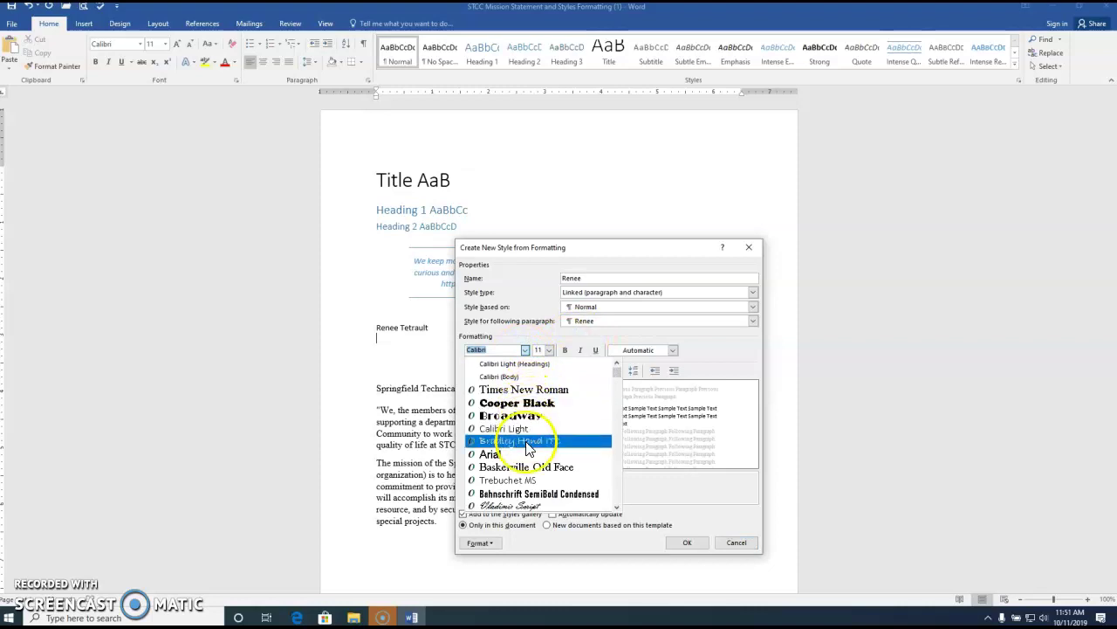
click(535, 506)
scroll(537, 502, down, 5)
drag(616, 381, 617, 460)
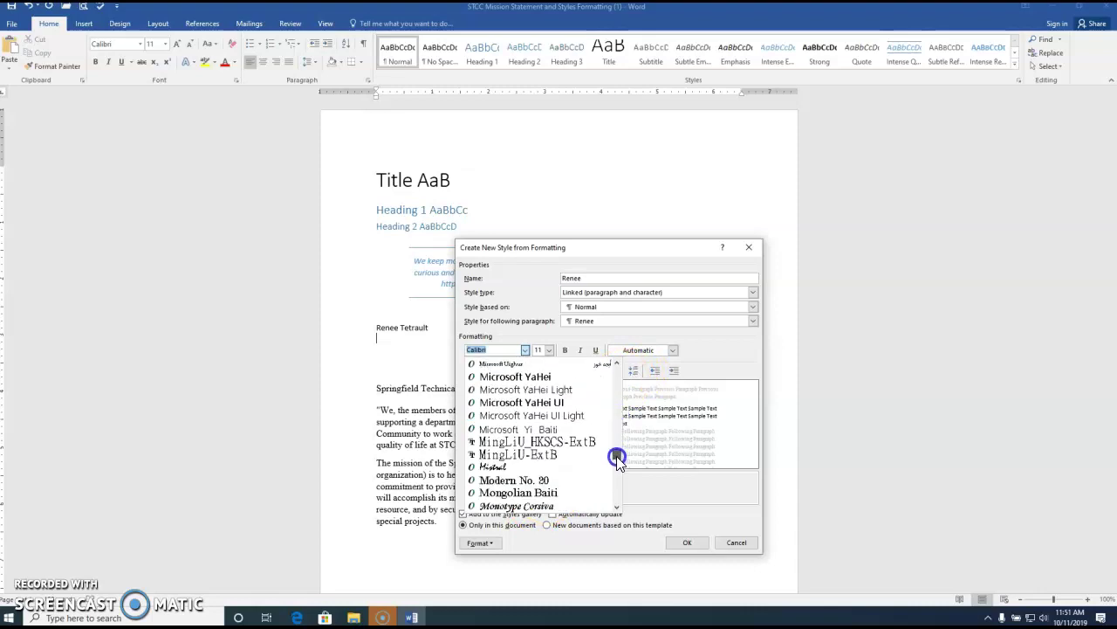
click(502, 505)
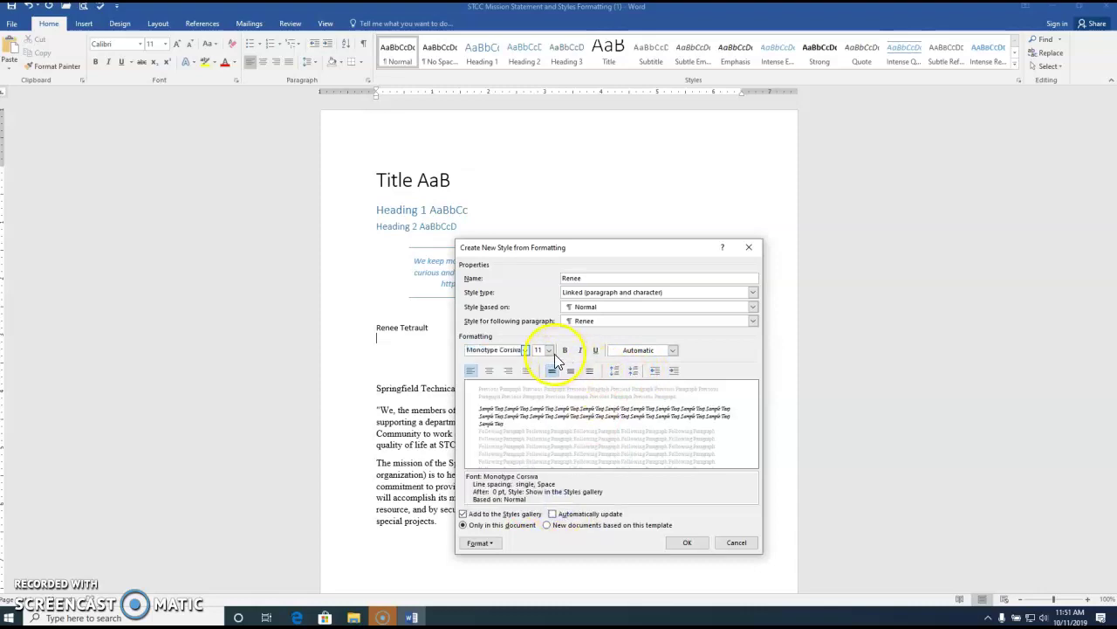
- Format the new style as 24 pt, bold and purple, and save it
click(549, 350)
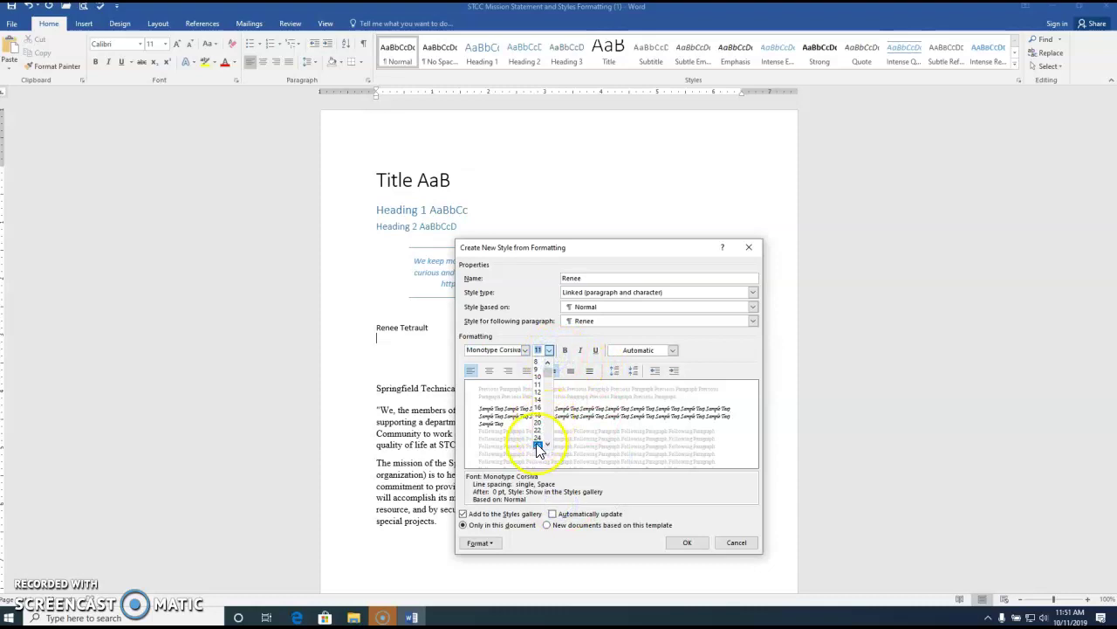
click(540, 439)
click(565, 351)
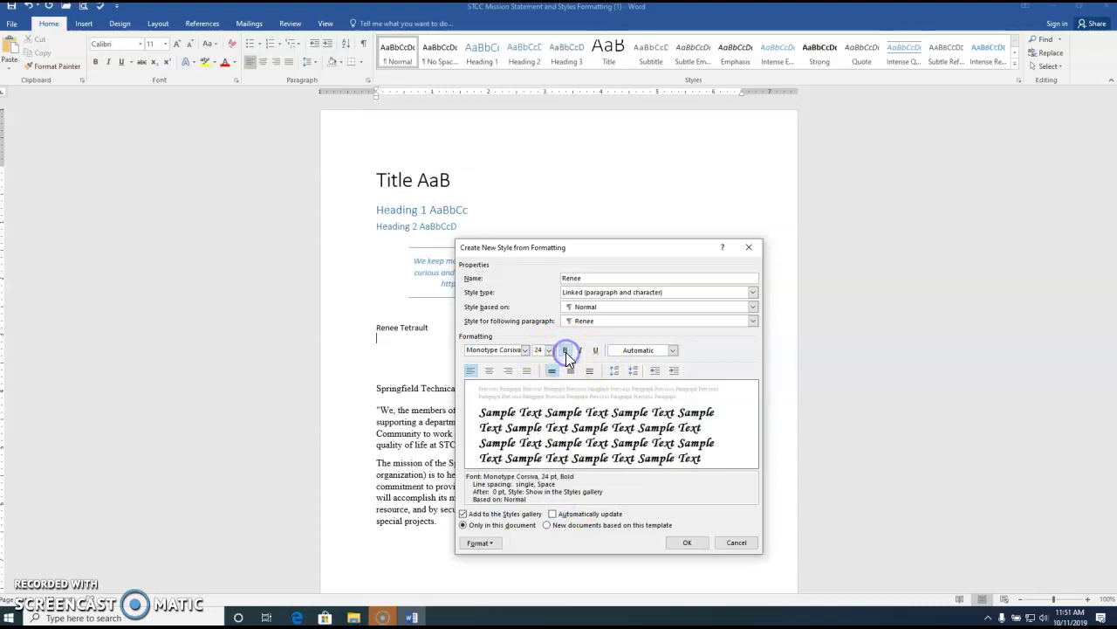
click(674, 350)
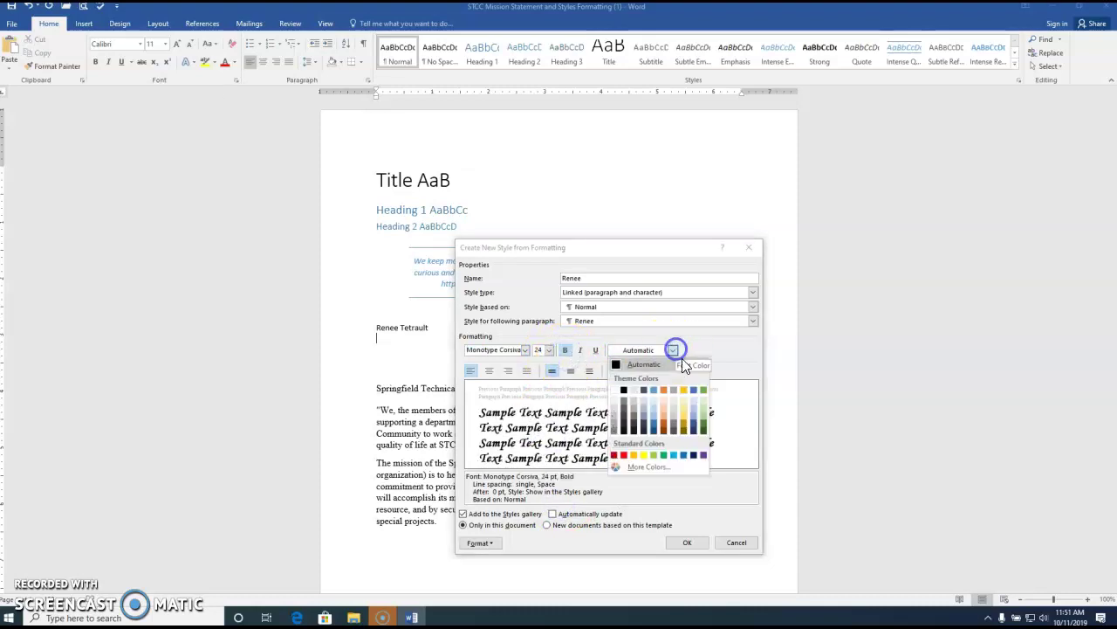
click(705, 456)
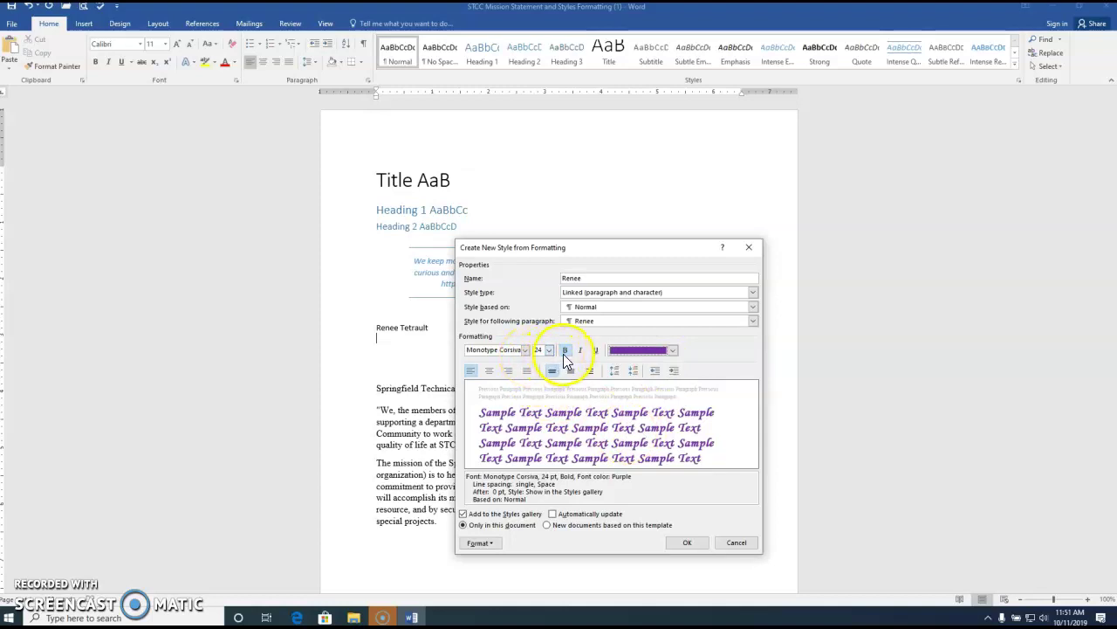
click(687, 544)
- Apply the new custom style to the line with the author's name
click(408, 328)
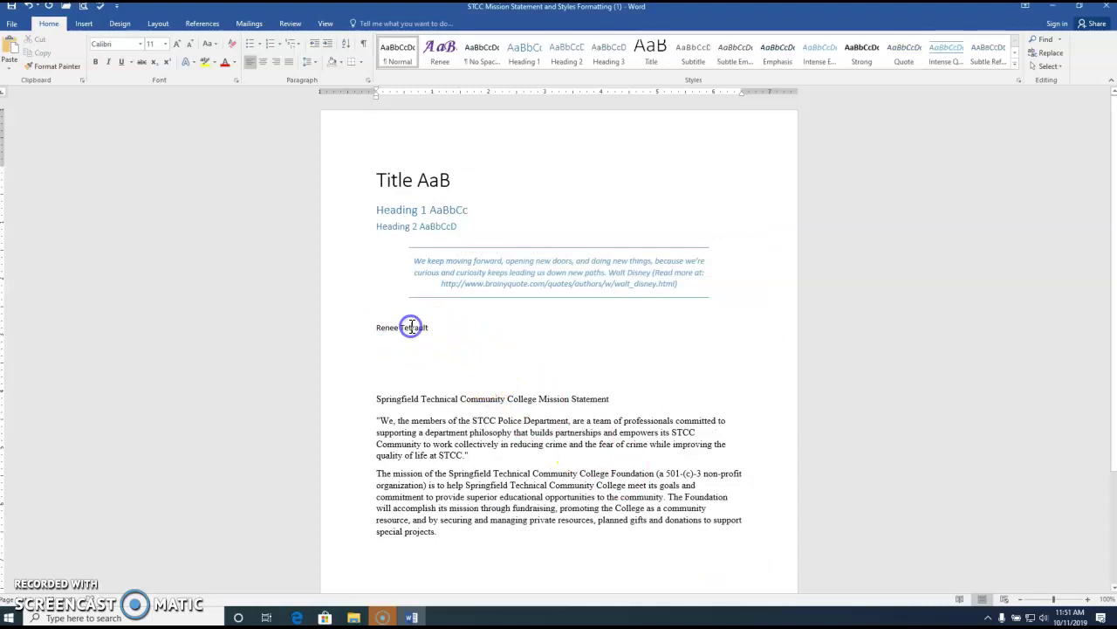
click(440, 53)
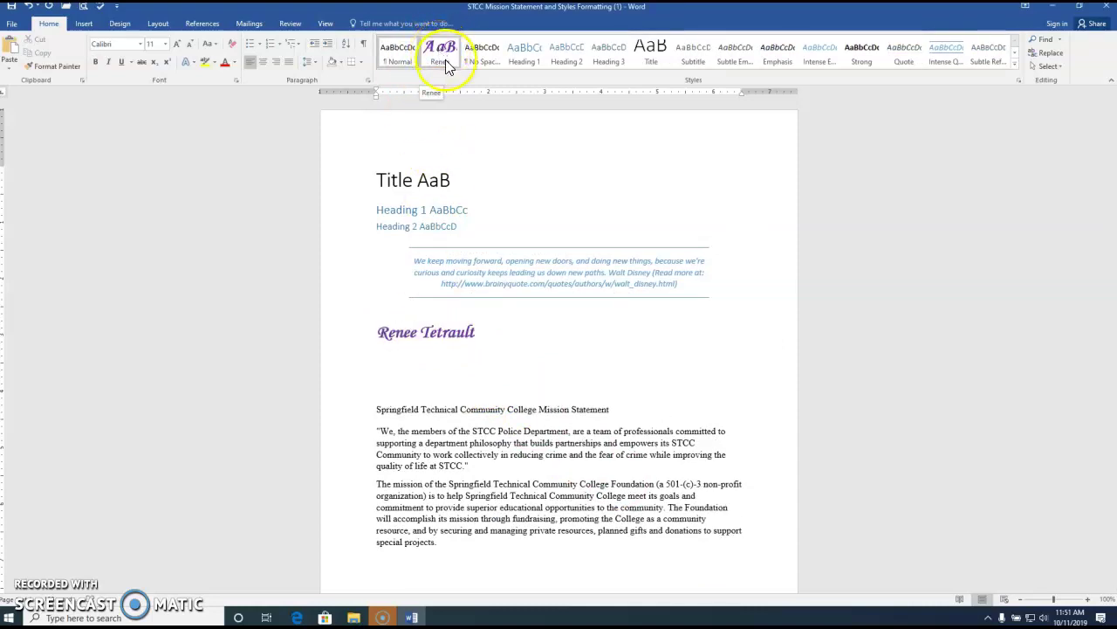
click(445, 60)
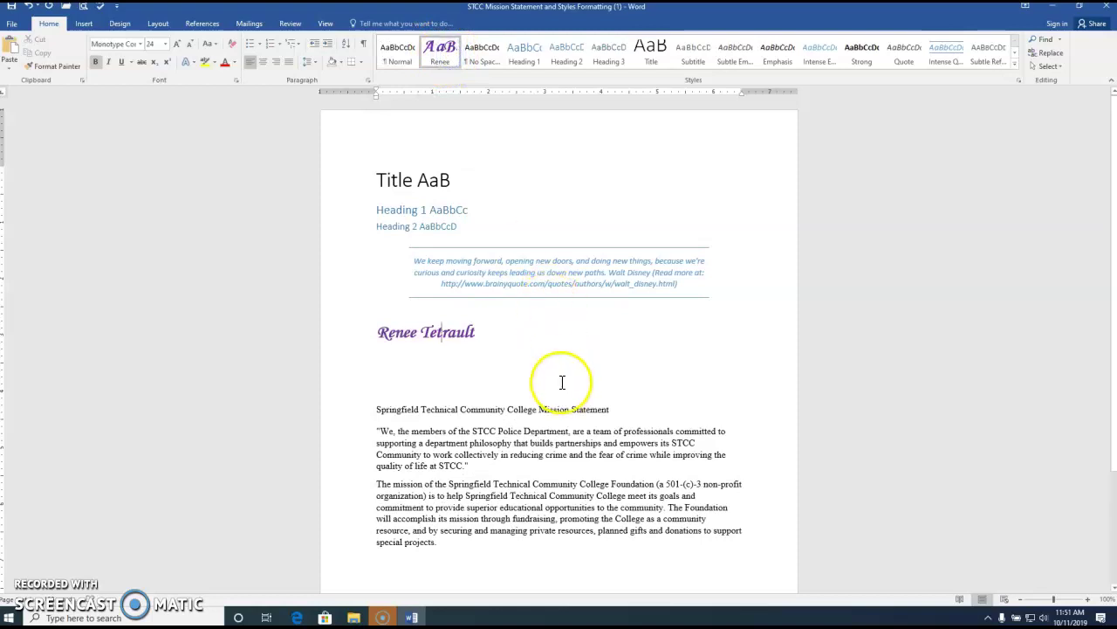
- Modify the custom name style so its font color is the blue Accent 5 theme color
right_click(446, 64)
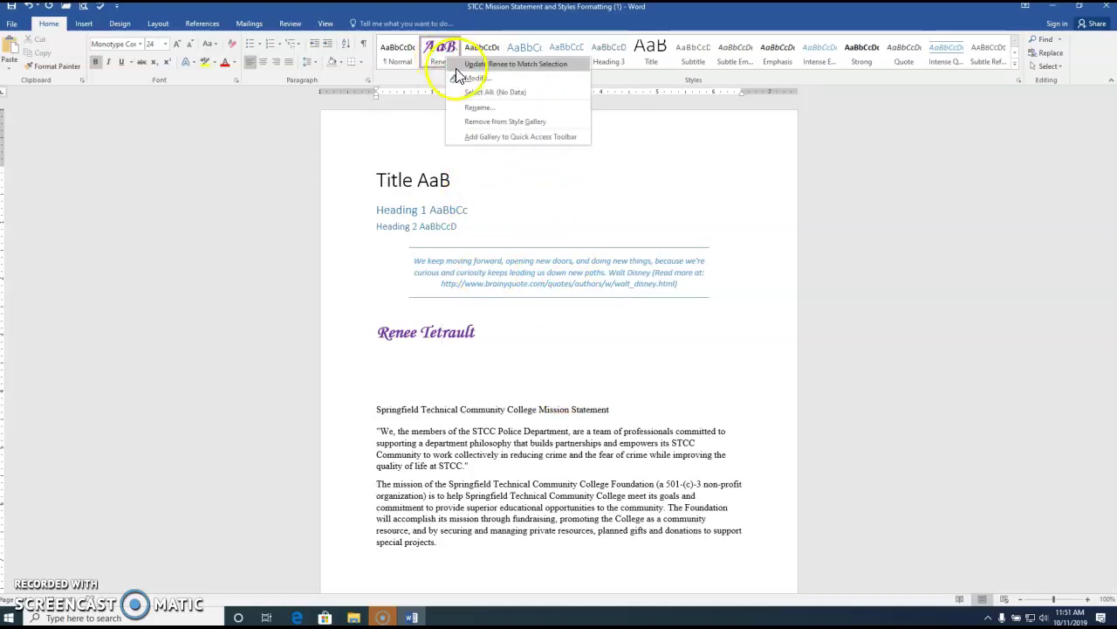
click(462, 78)
click(620, 246)
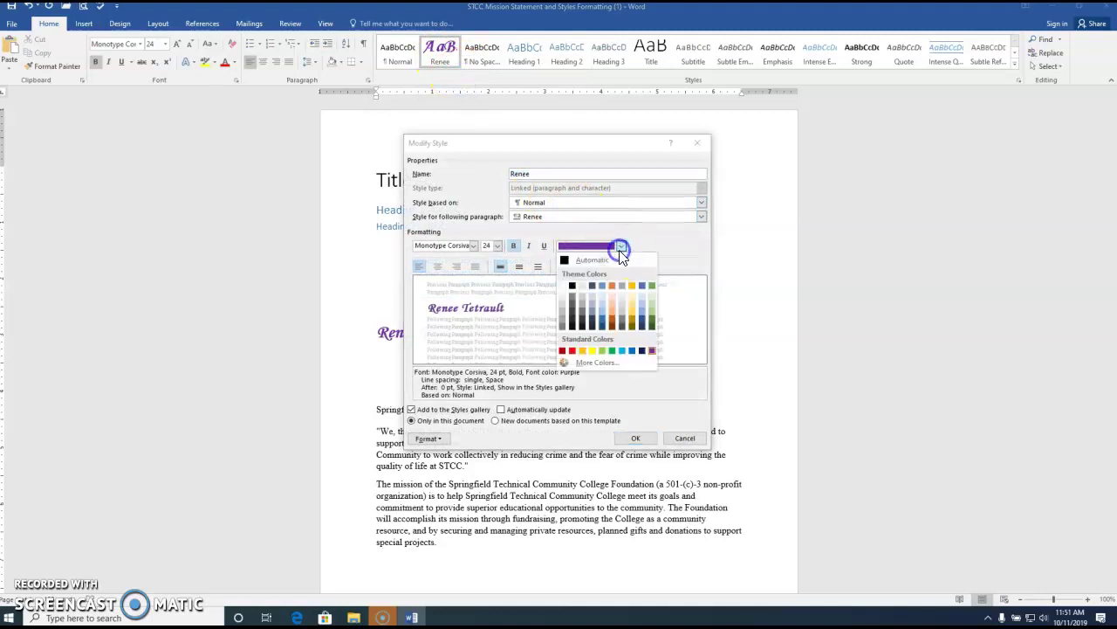
click(641, 288)
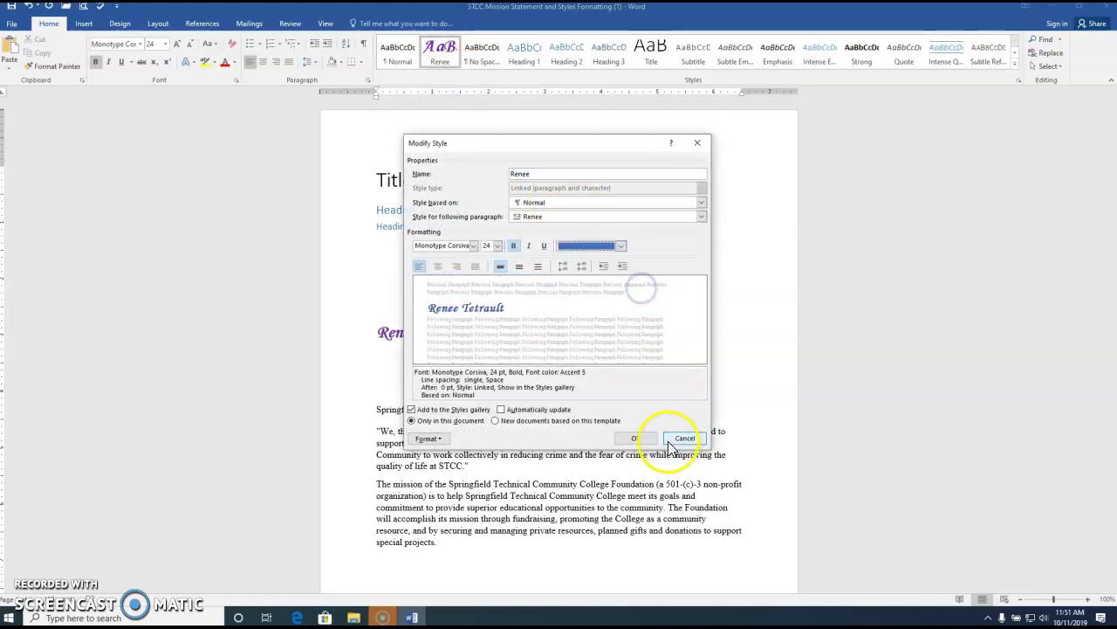
click(635, 437)
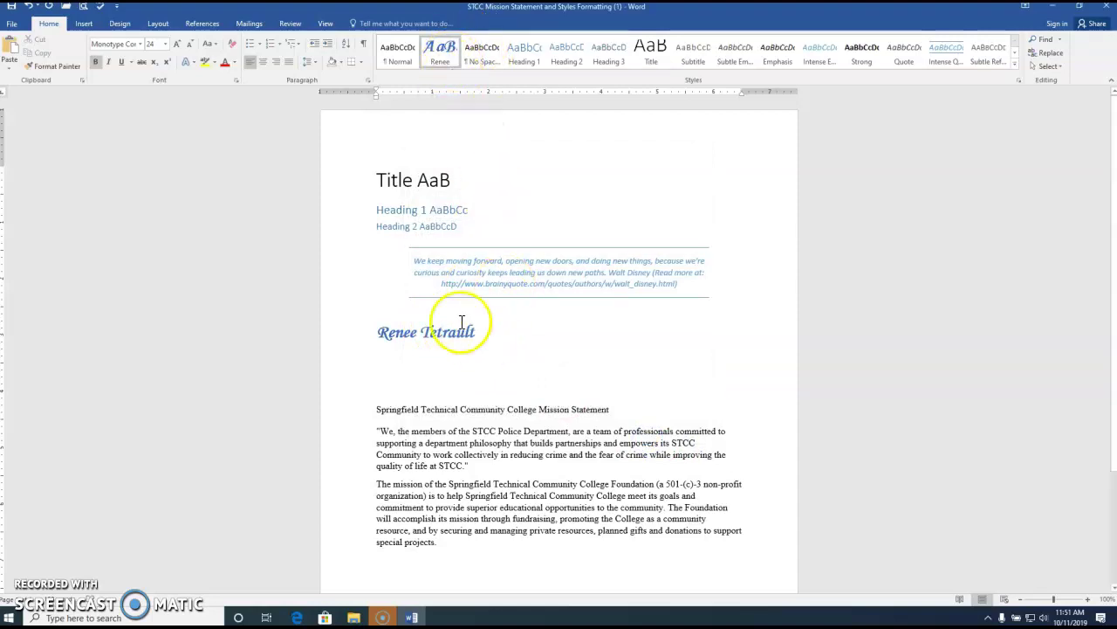
- Select the Springfield Technical Community College Mission Statement heading together with the two paragraphs below it
scroll(461, 320, down, 1)
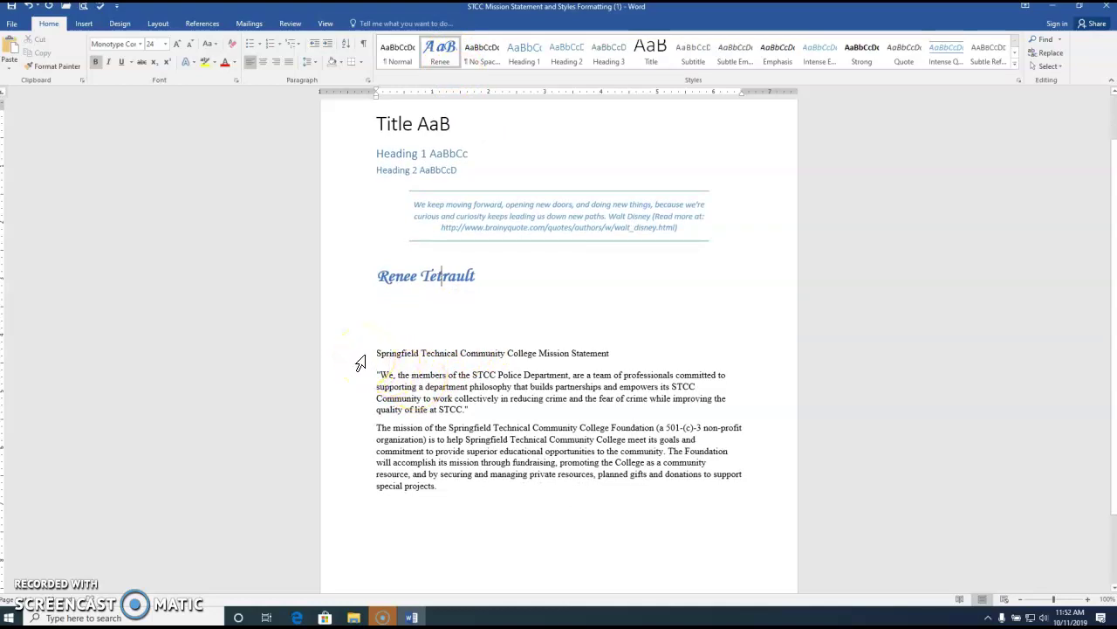
drag(363, 358, 398, 490)
drag(349, 356, 373, 486)
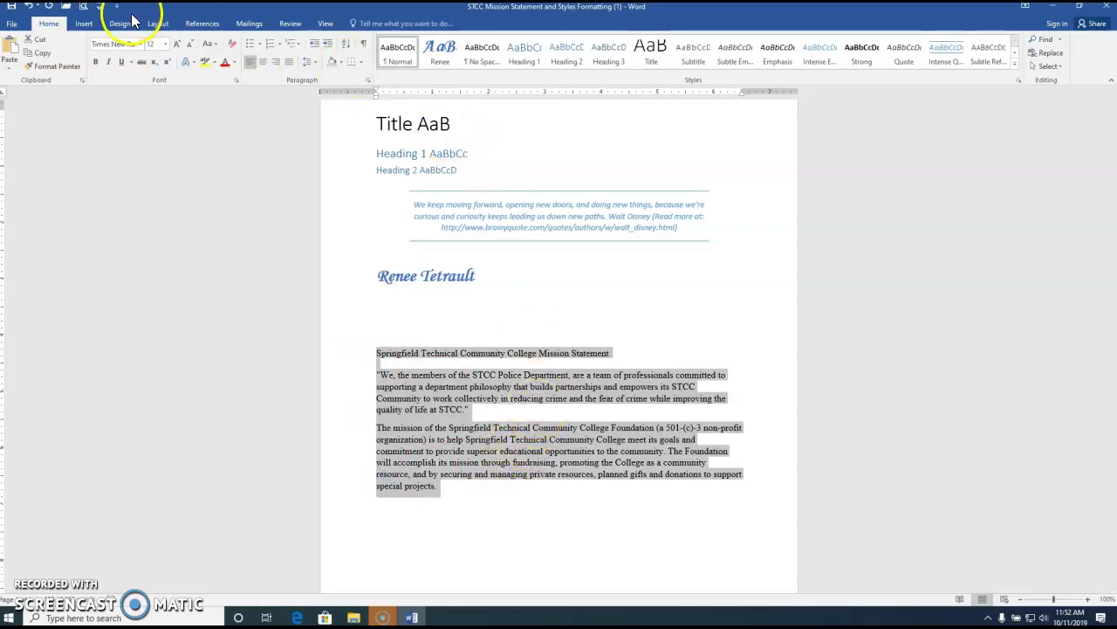
- Search the Office Add-ins store for "Pro Word" and add the Pro Word Cloud add-in
click(86, 26)
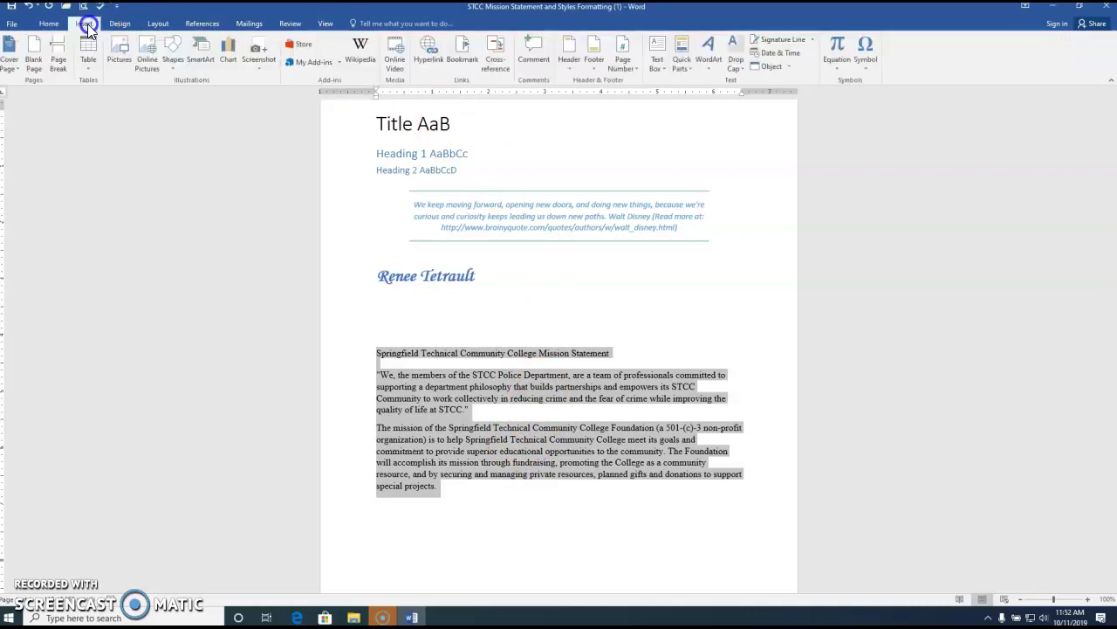
click(319, 64)
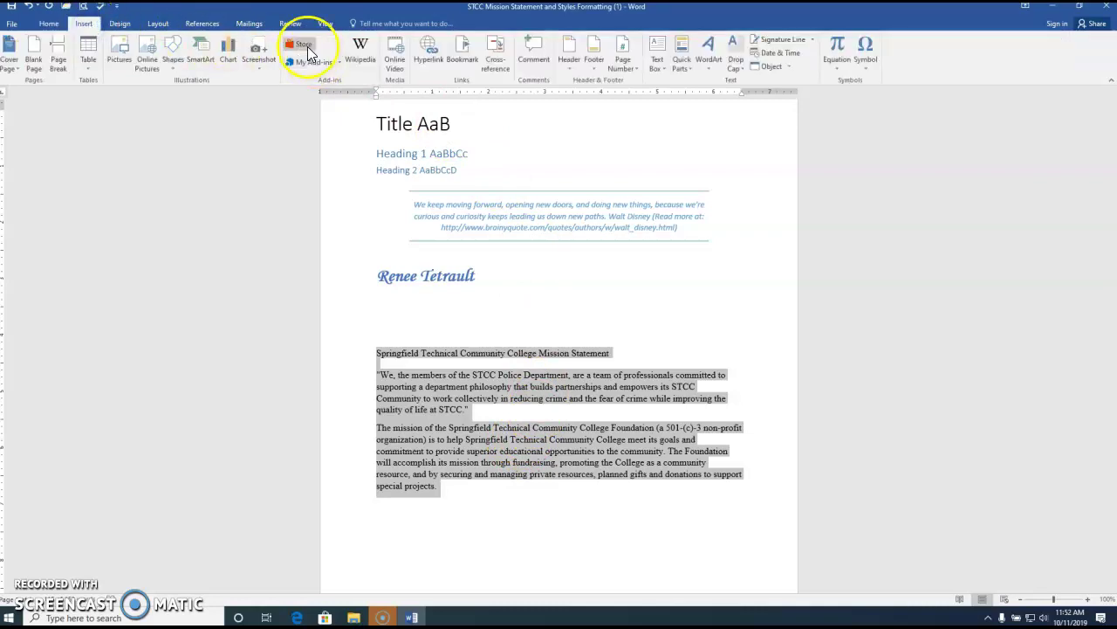
click(308, 46)
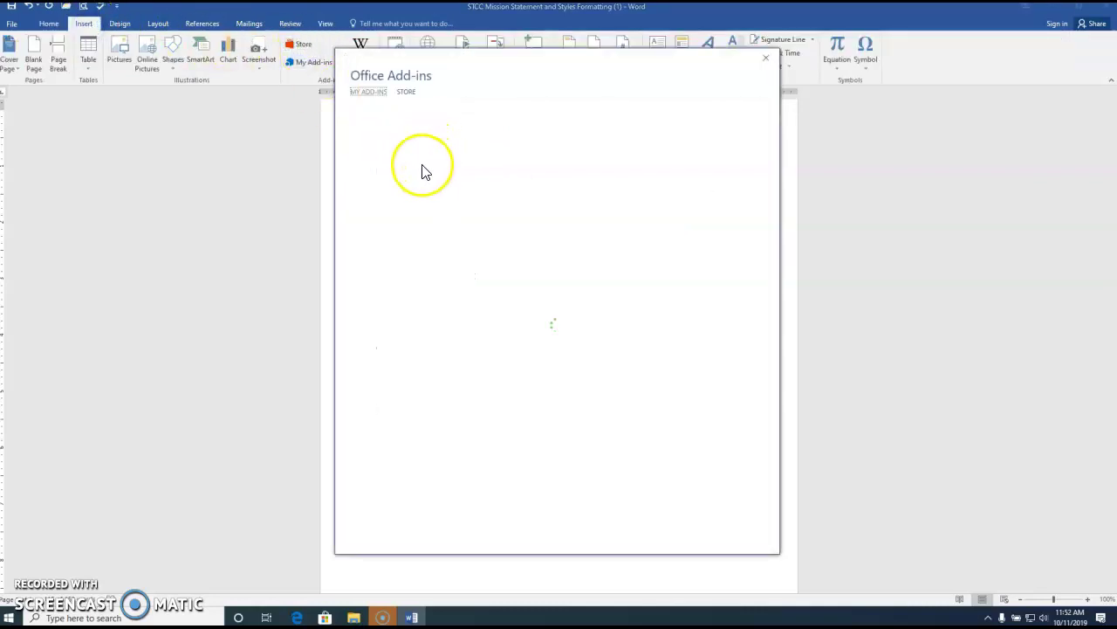
click(392, 132)
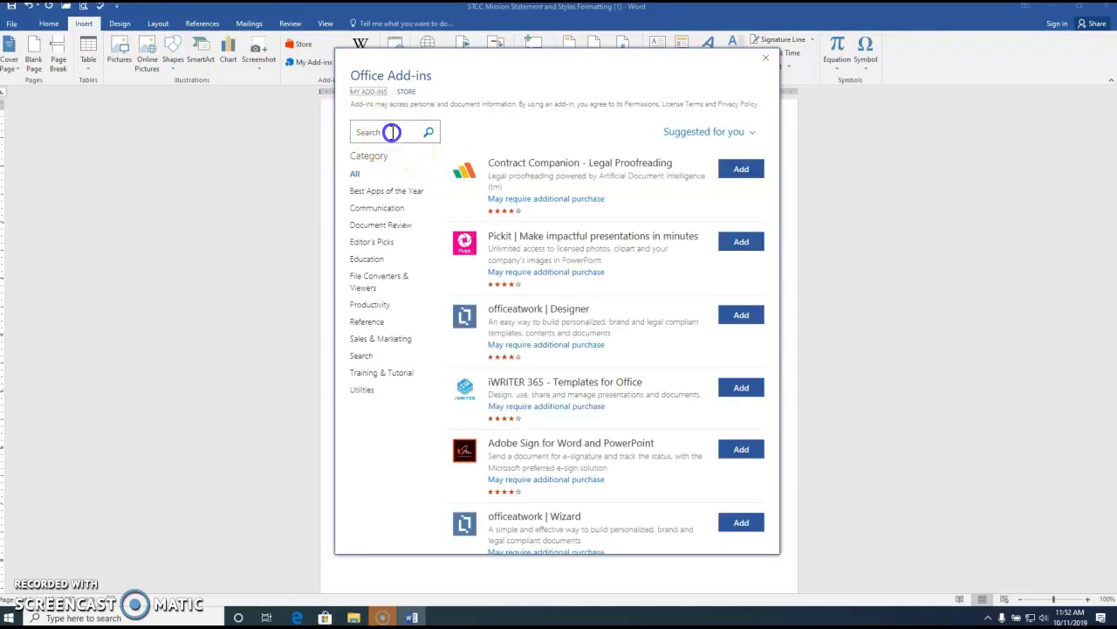
text(Pro Word)
click(429, 133)
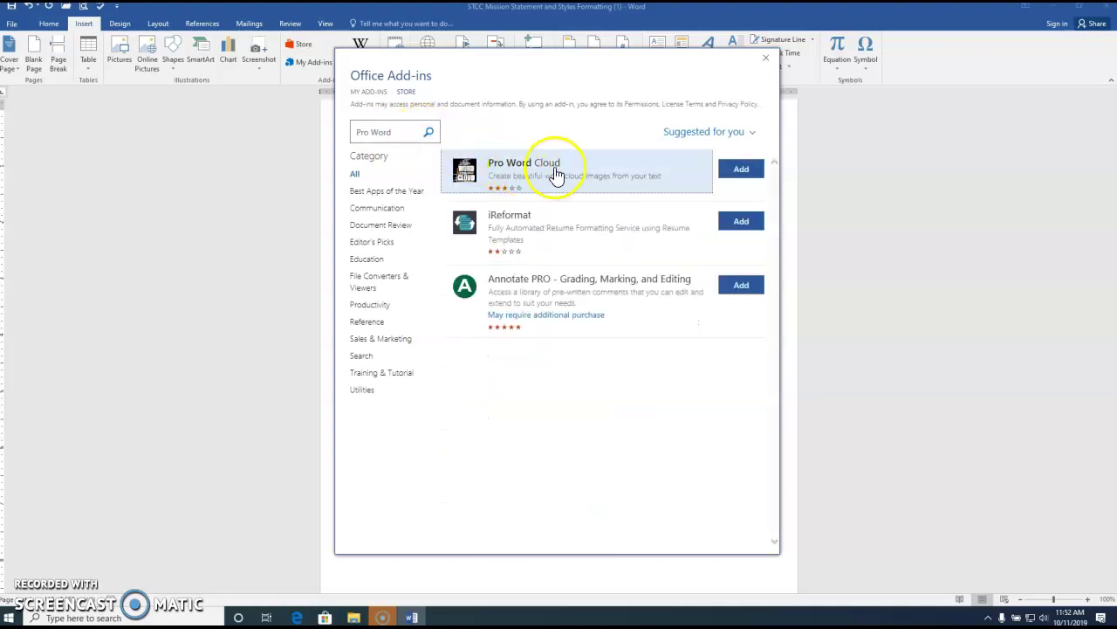
click(741, 172)
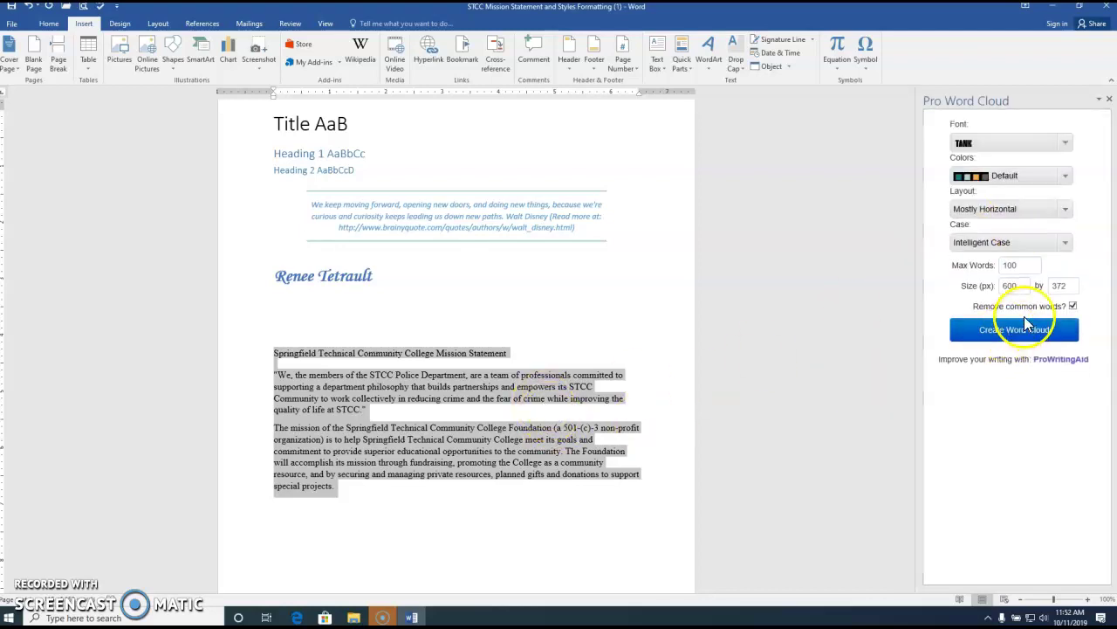
- Create a word cloud from the selected text with the Superclarendon font, Celebration colors and Half And Half layout, keeping Intelligent Case
click(1067, 147)
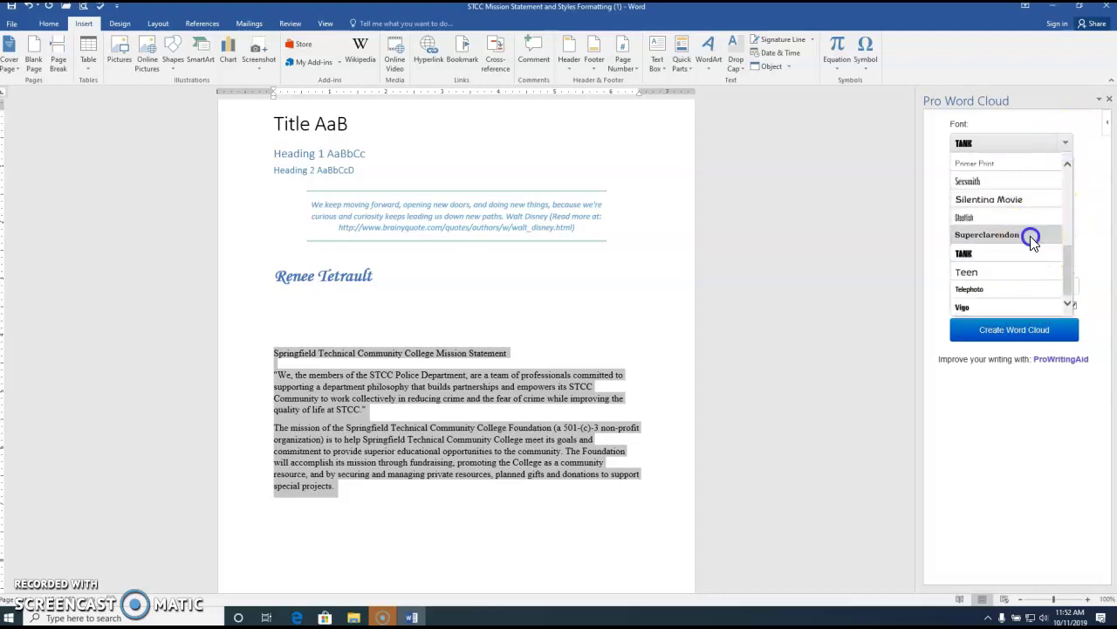
click(1031, 235)
click(1065, 176)
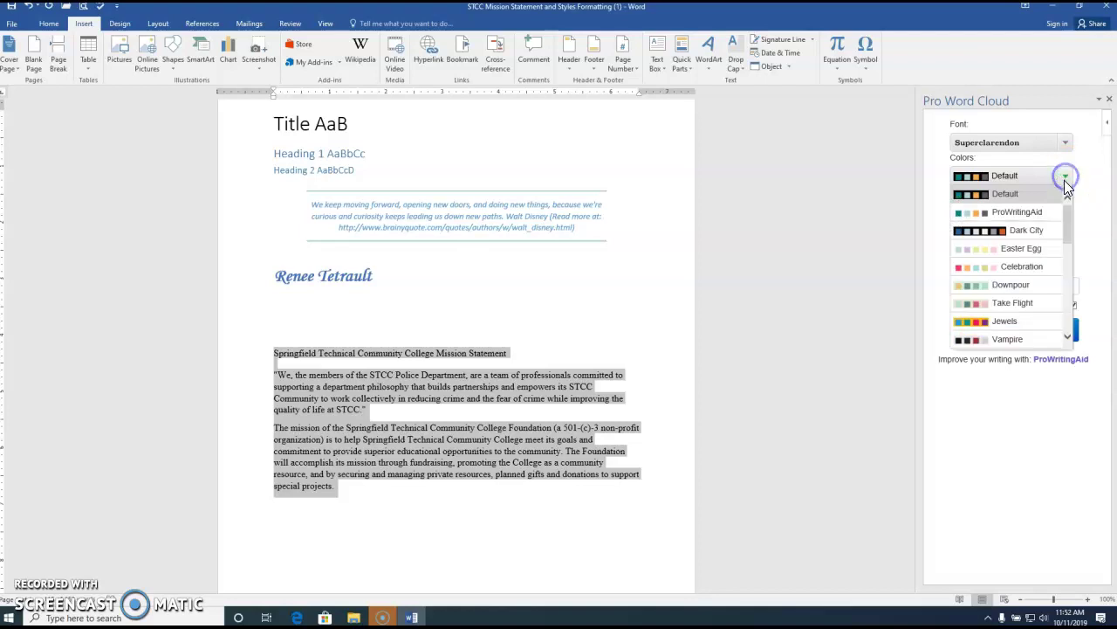
click(1019, 266)
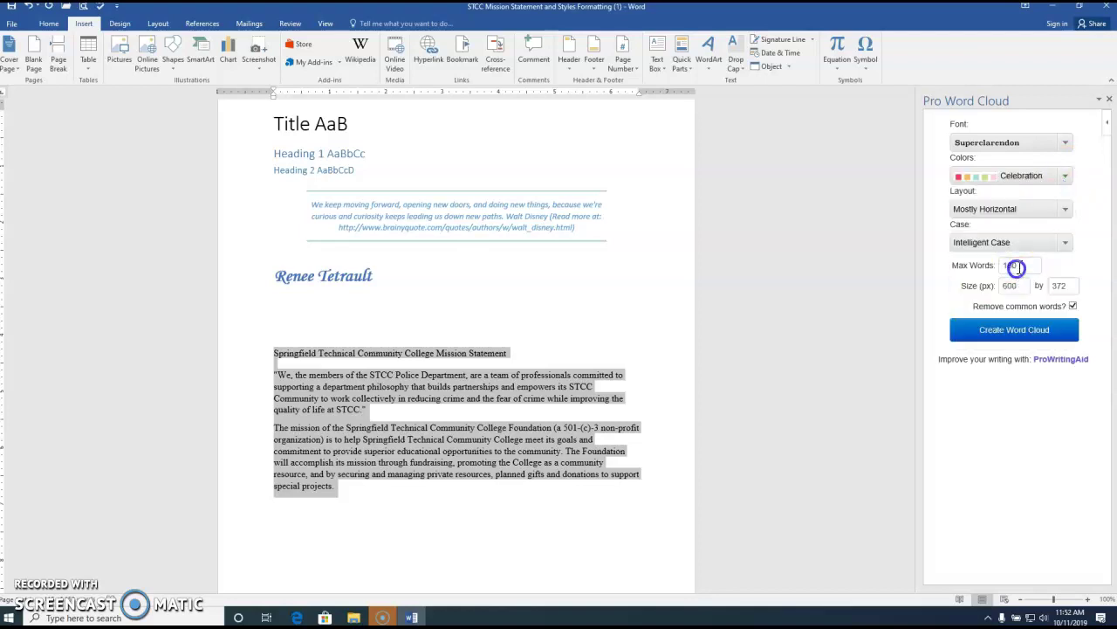
click(1067, 209)
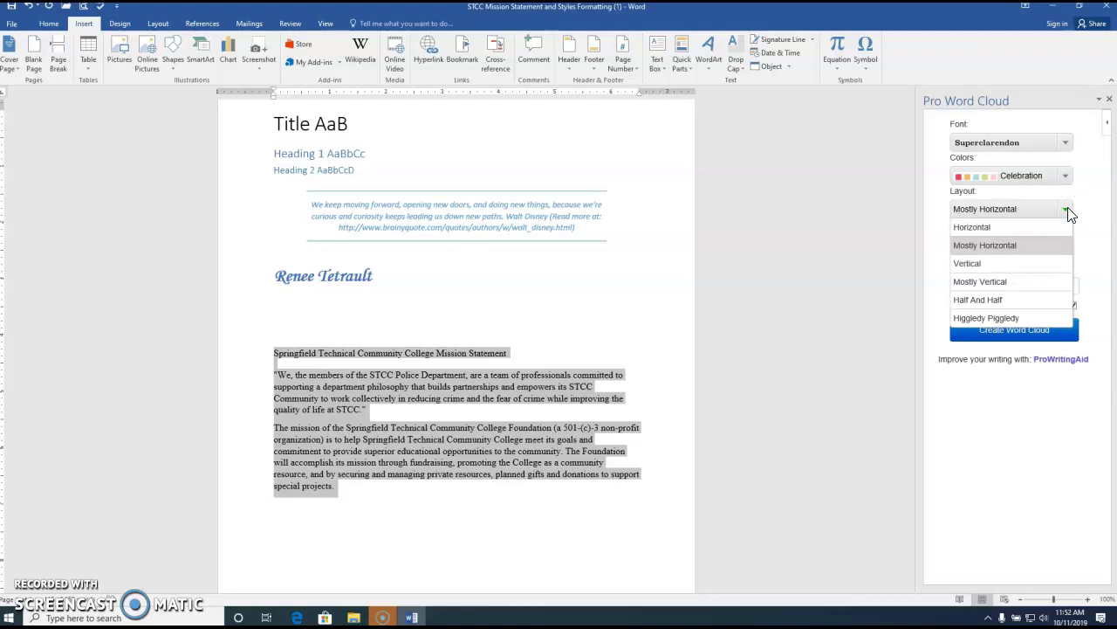
click(1013, 300)
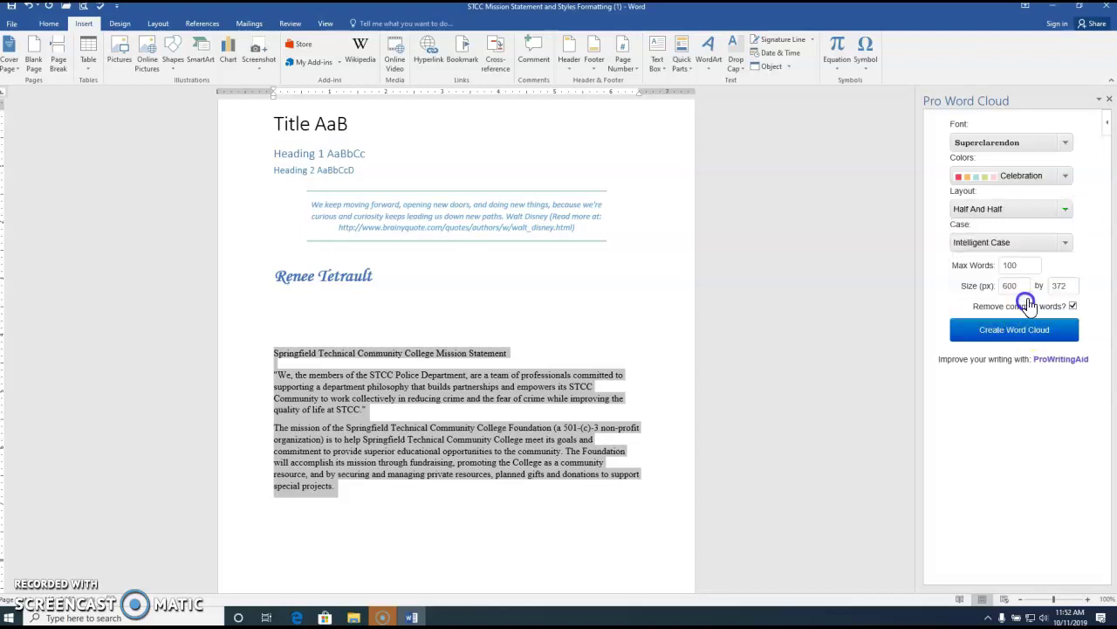
click(1067, 243)
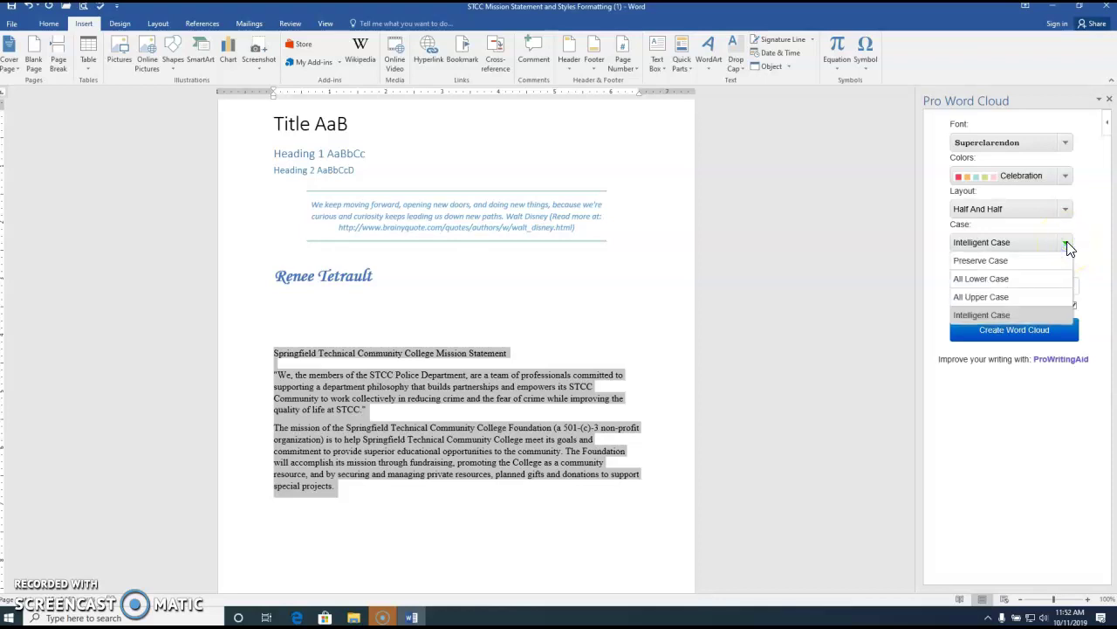
click(1067, 243)
click(1029, 336)
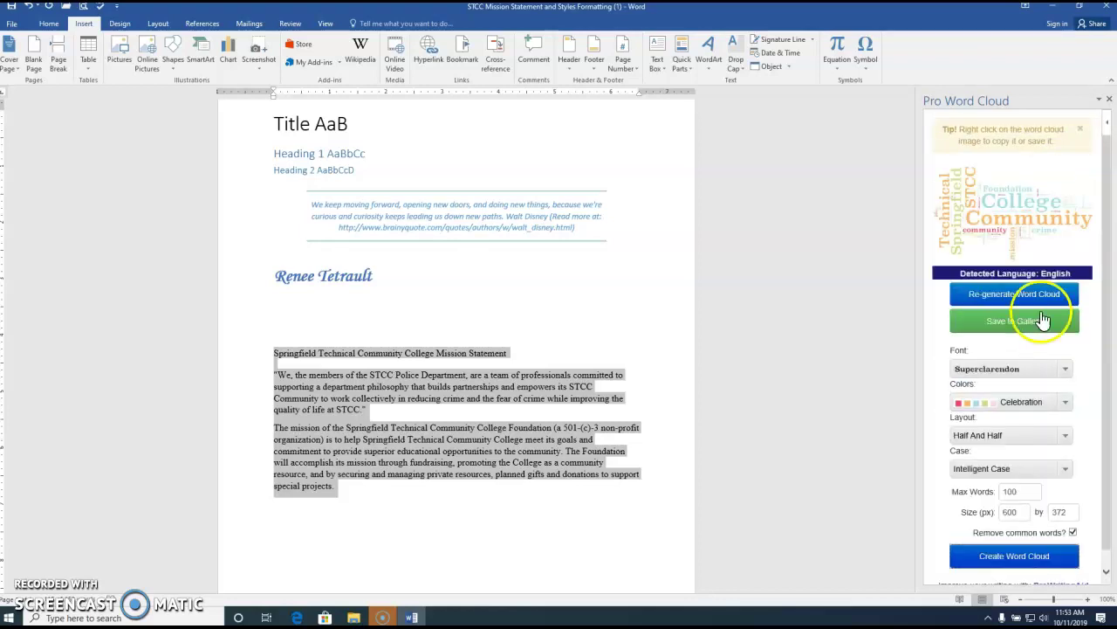
- Change the word cloud's font to Silentina Movie and its colors to Take Flight, and regenerate it
click(1065, 369)
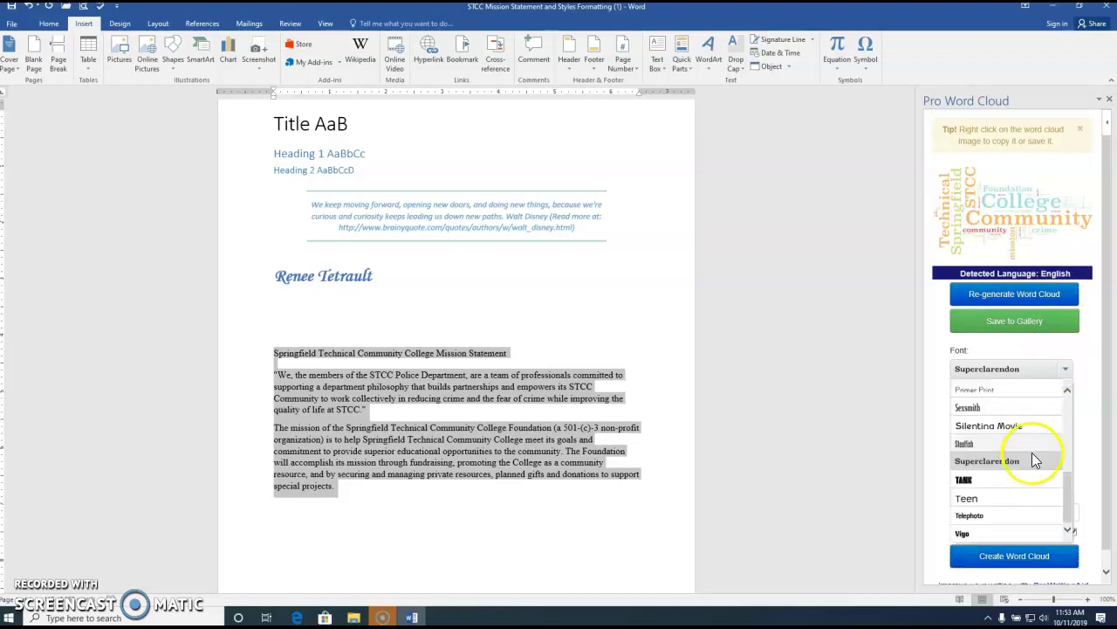
click(1026, 427)
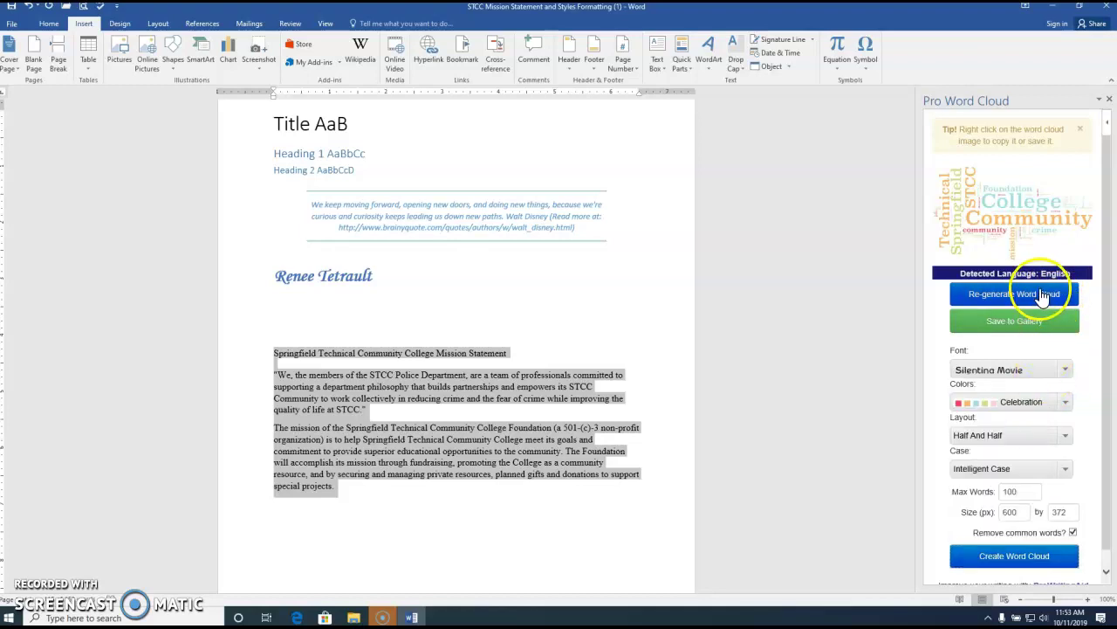
click(1069, 404)
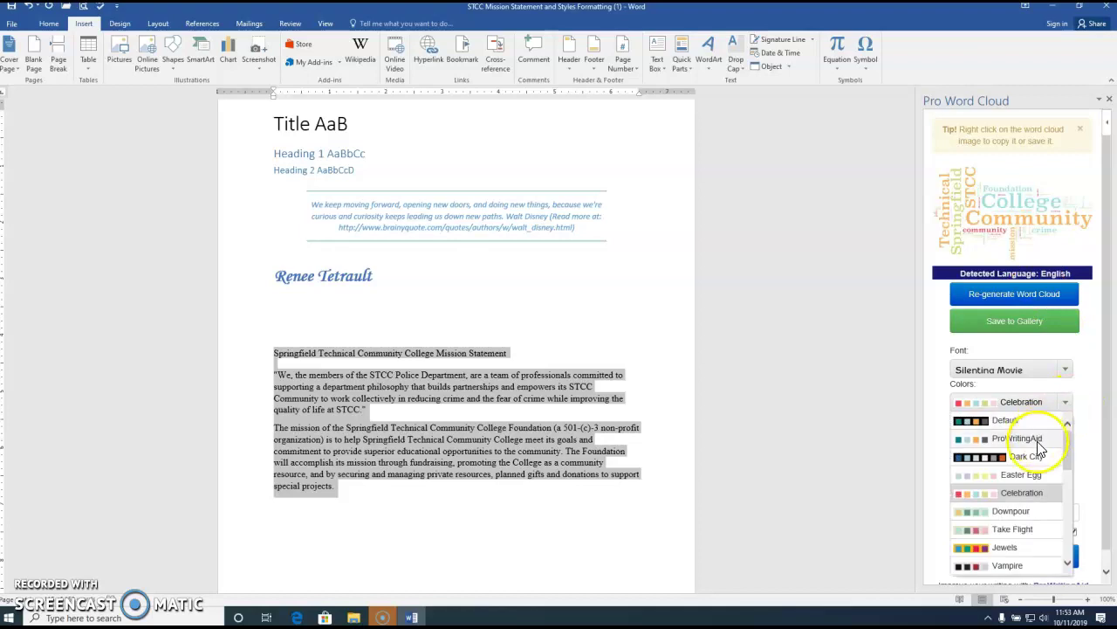
click(1013, 529)
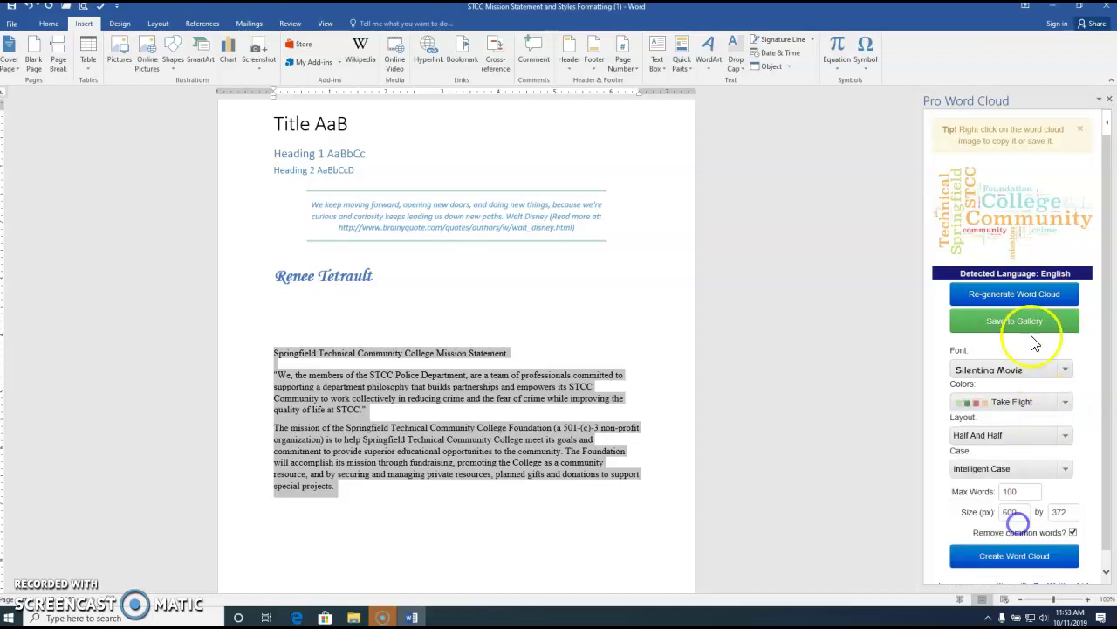
click(1015, 295)
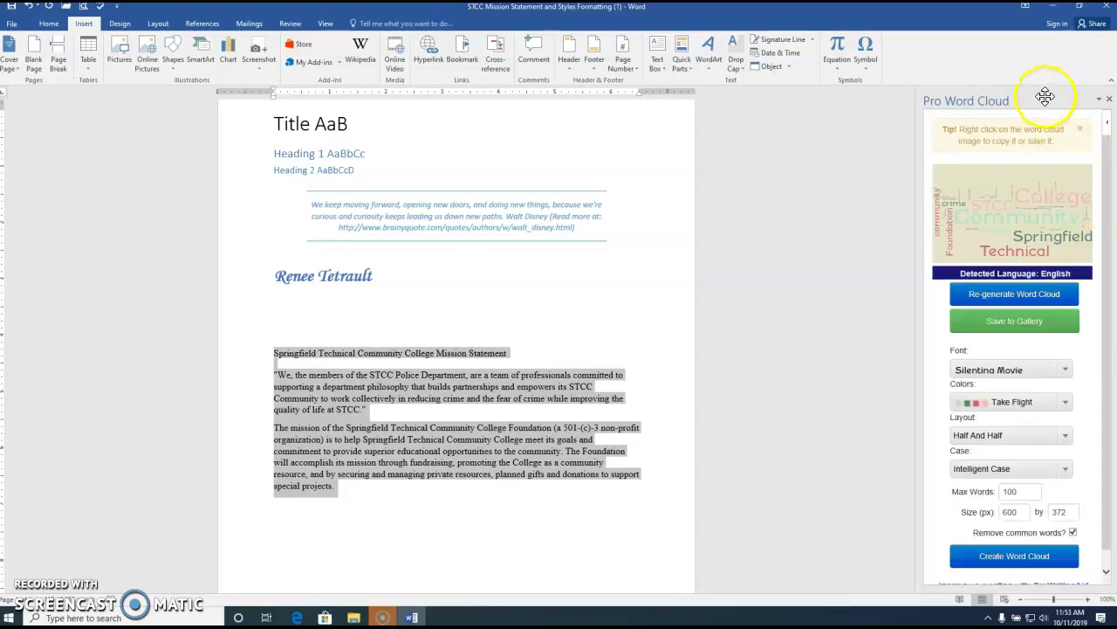
- Choose Intelligent Case for the word cloud and regenerate it for a different word arrangement
click(1067, 471)
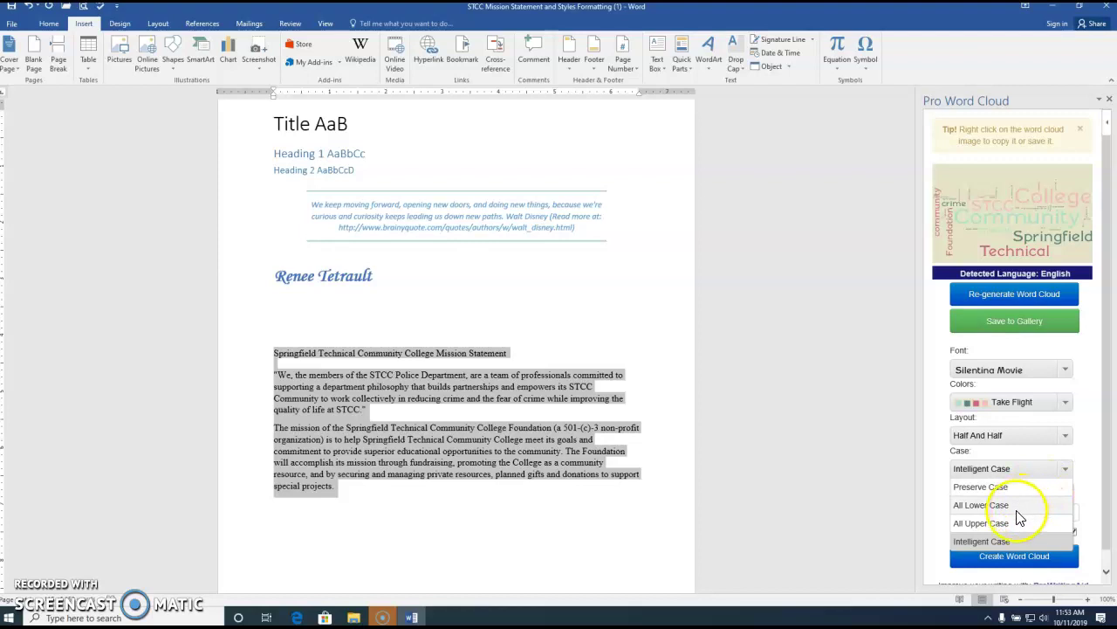
click(1015, 541)
click(1011, 295)
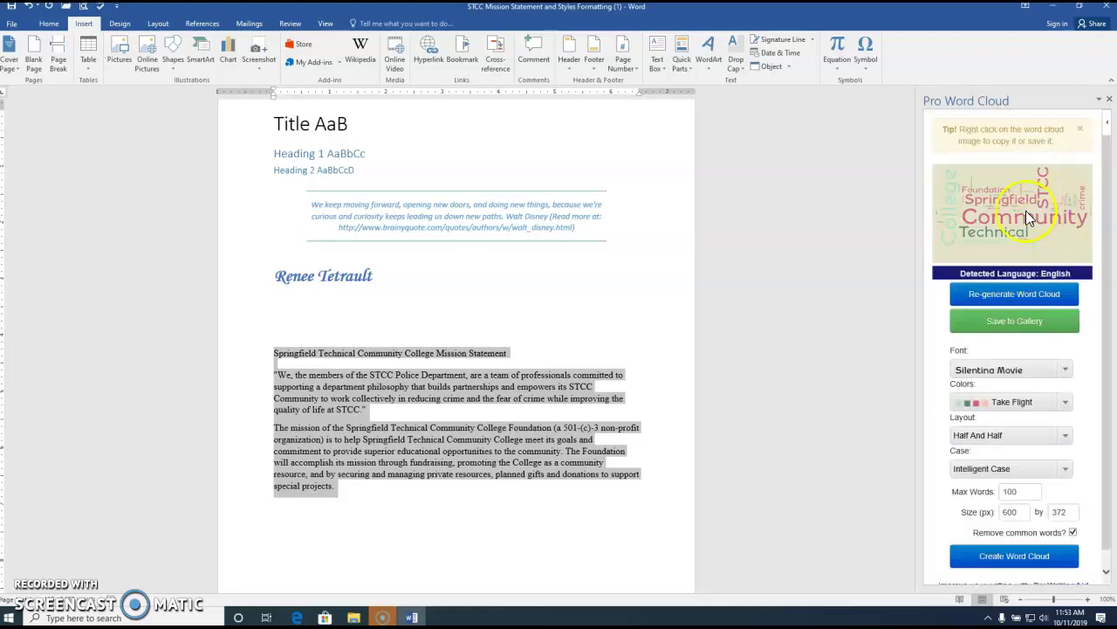
- Copy the word cloud picture and paste it on a new page after the last mission statement paragraph
right_click(1026, 210)
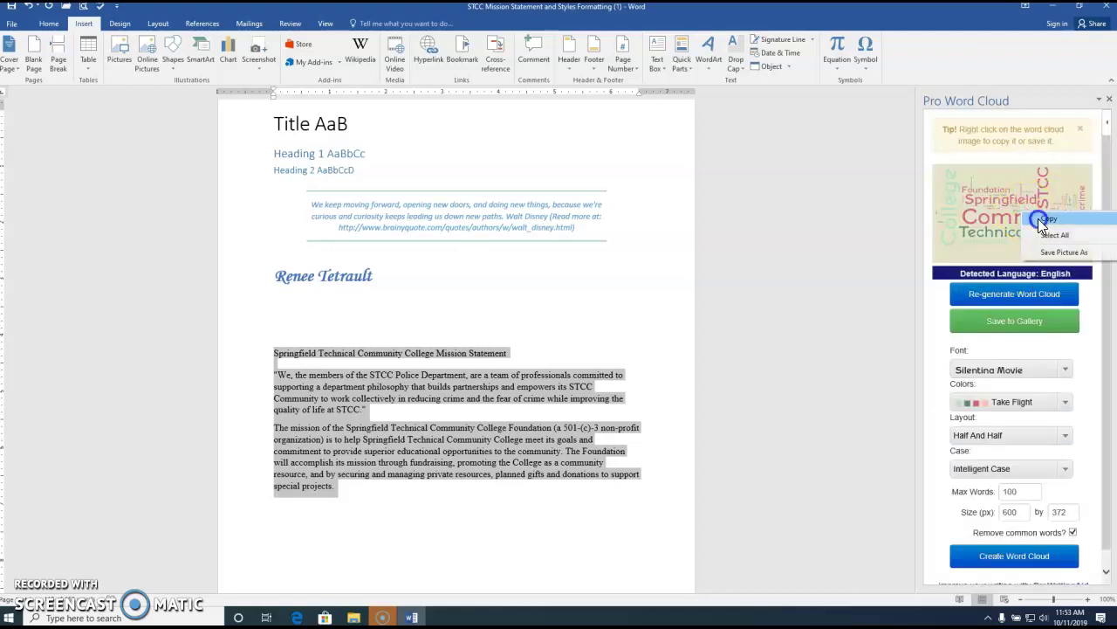
click(1038, 218)
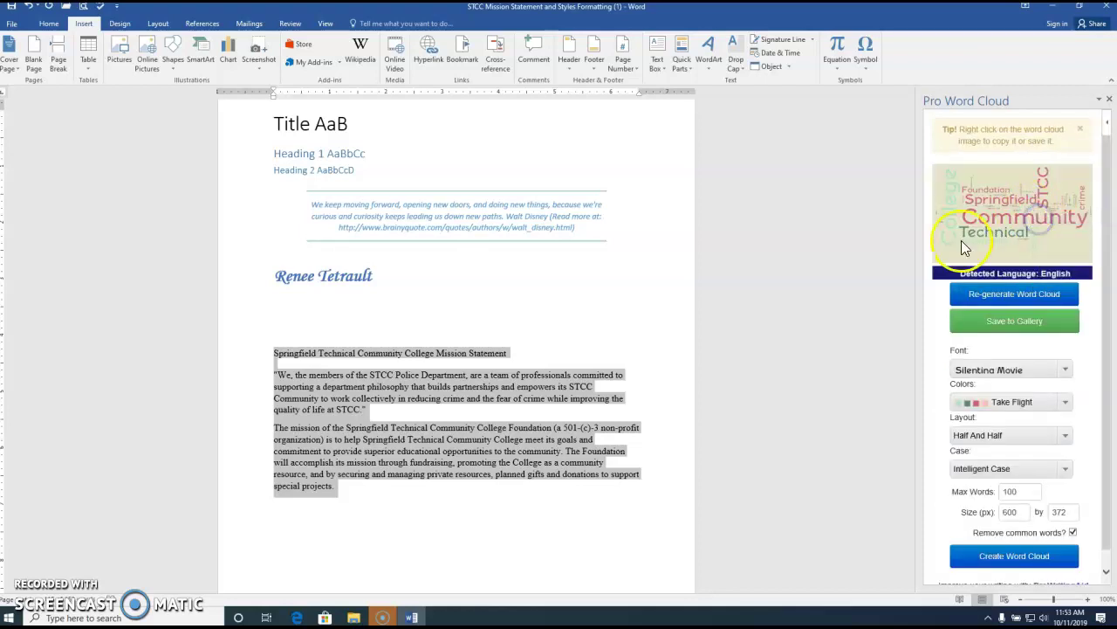
click(367, 493)
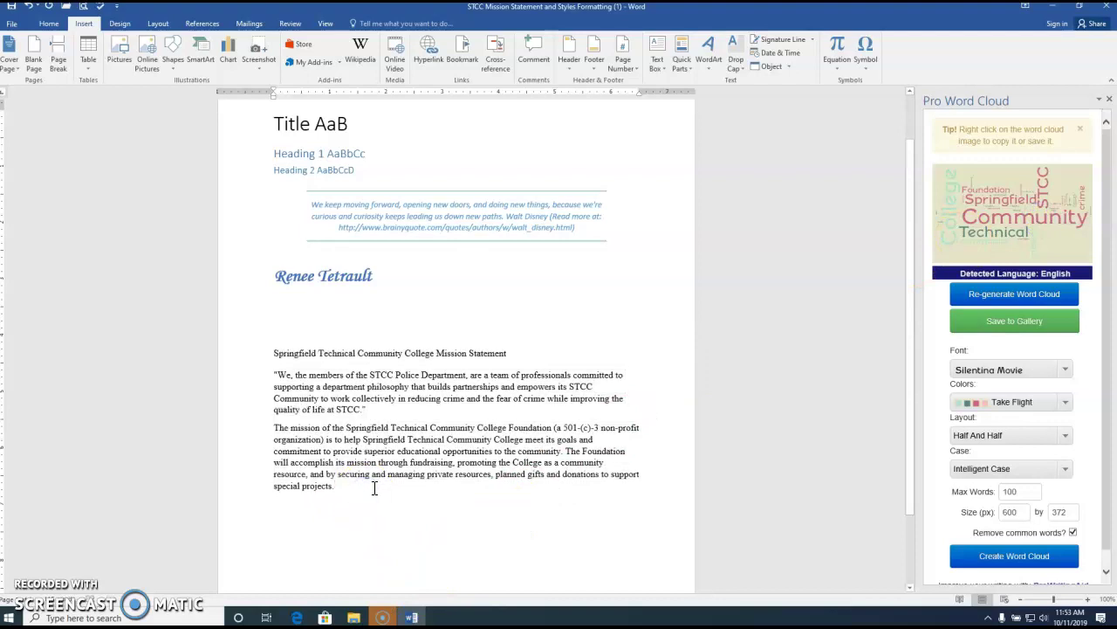
key(Return)
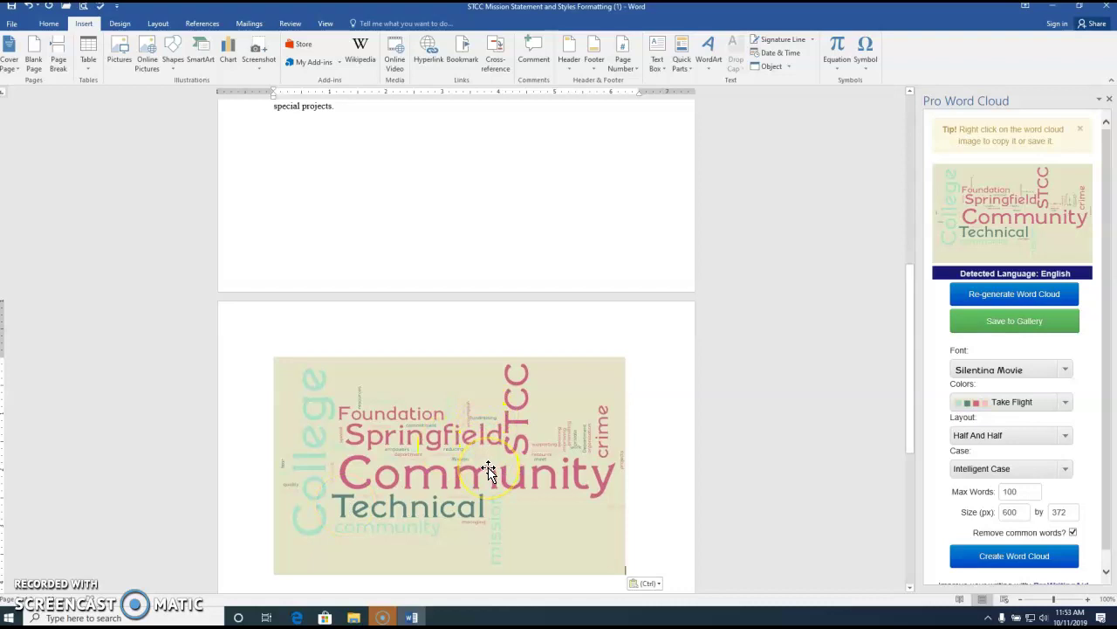
- Review the finished document from the title through the custom-styled name line to the pasted word cloud
key(ctrl+Home)
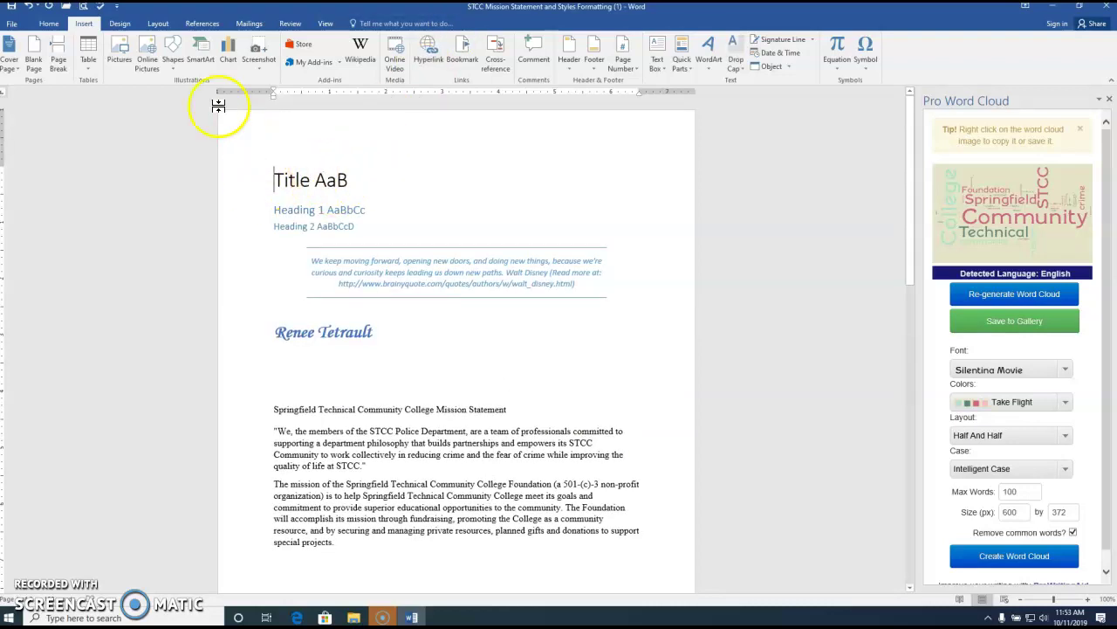
click(49, 24)
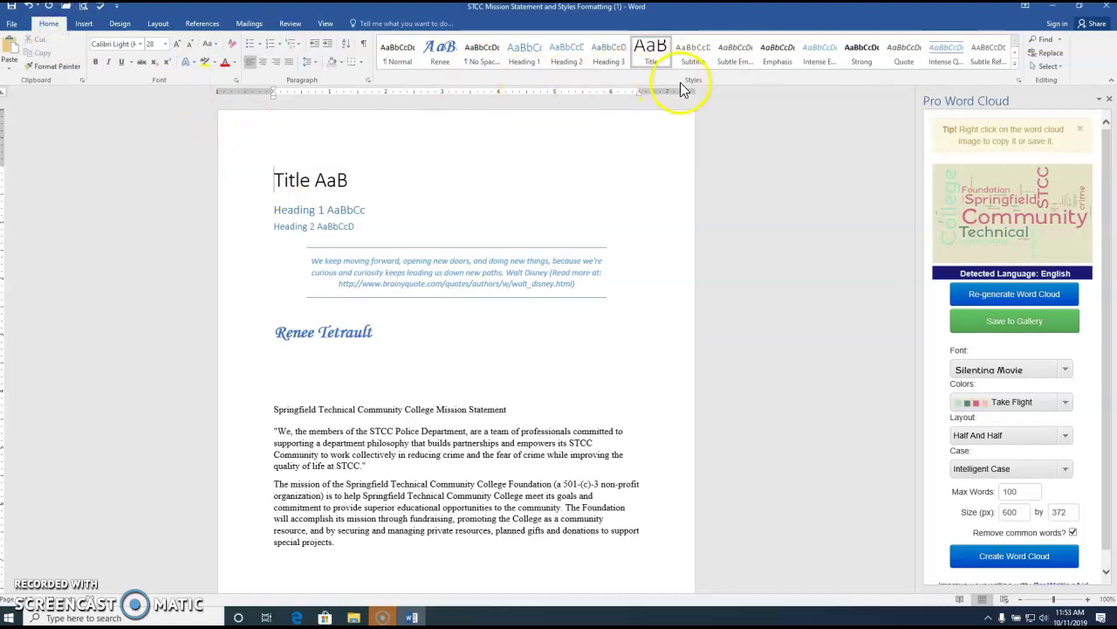
click(344, 332)
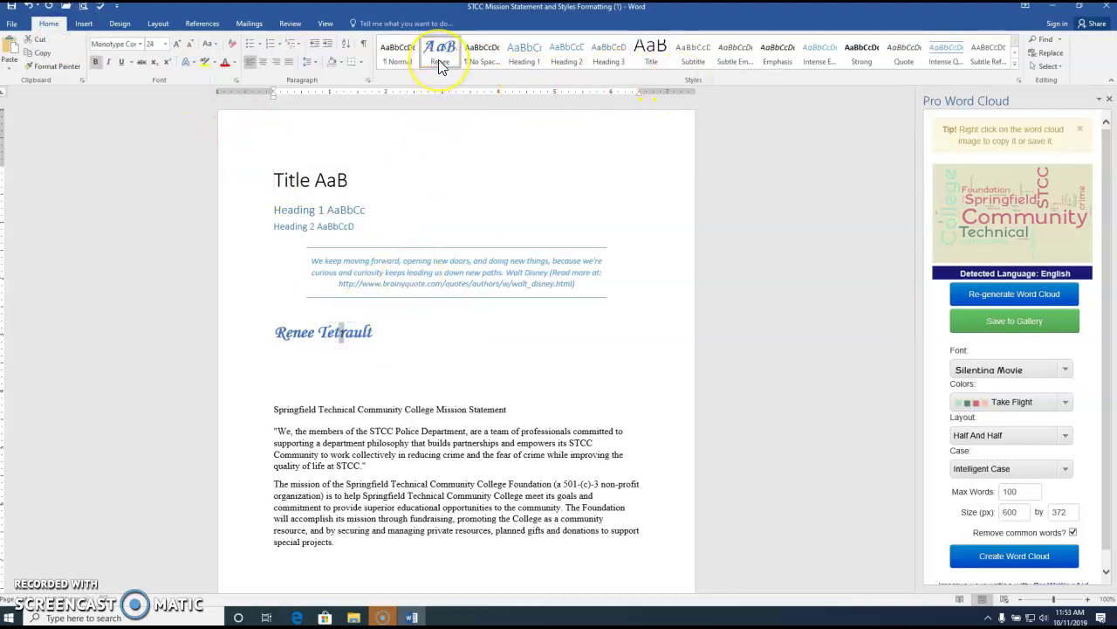
scroll(554, 270, down, 3)
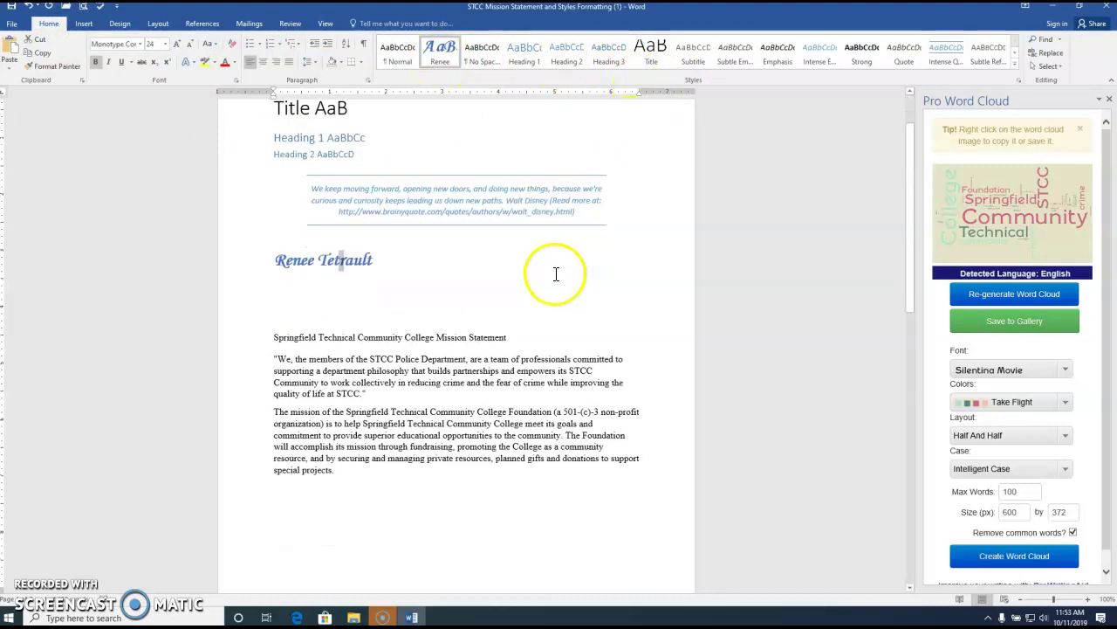
scroll(472, 300, down, 8)
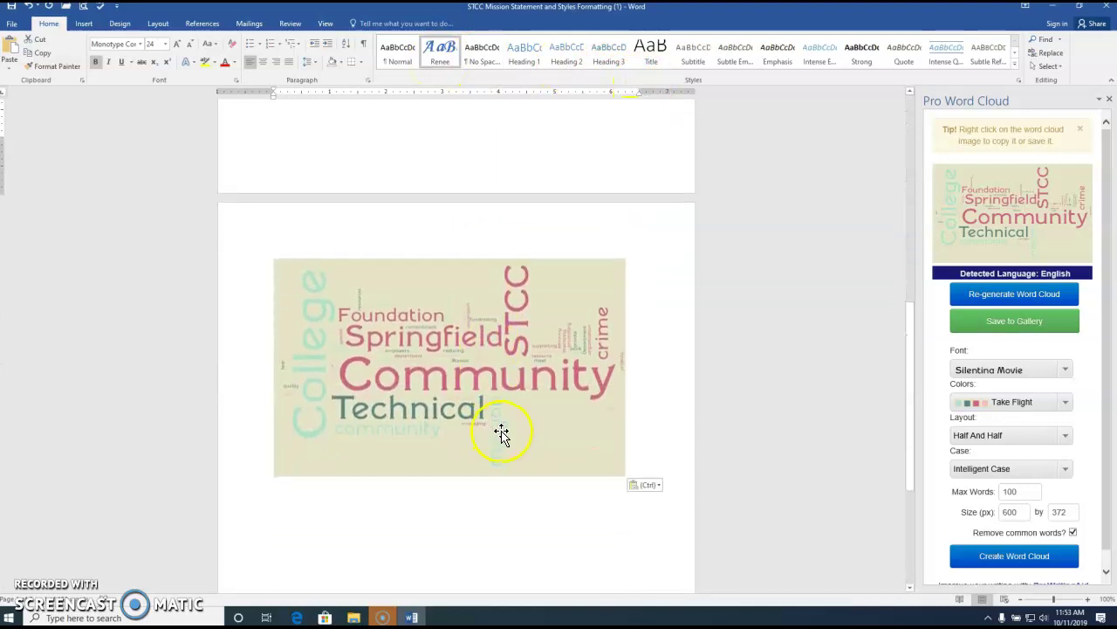